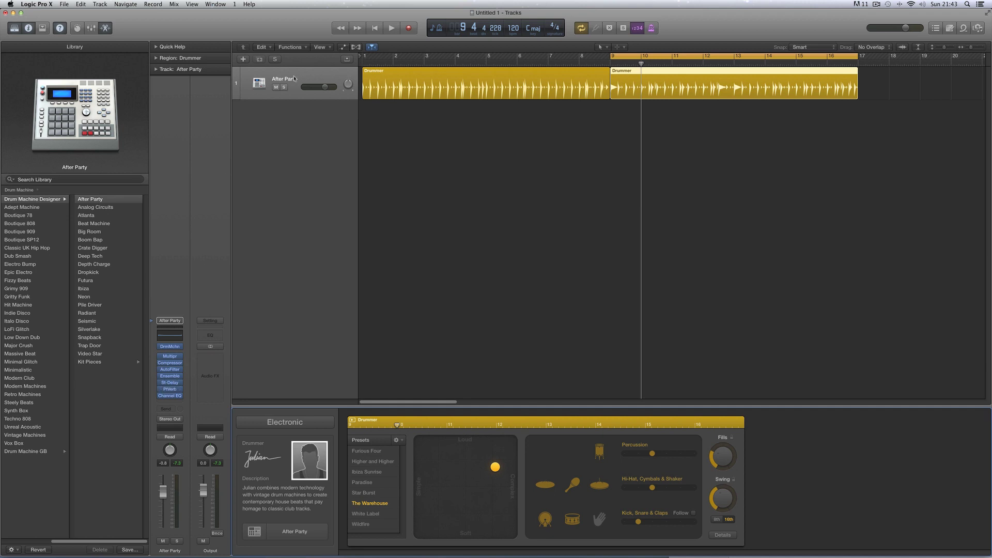
Open Drum Machine Designer for the After Party kit, with the Drummer editor hidden and the plug-in window placed below the regions
{"action": "left_click", "coordinate": [254, 532]}
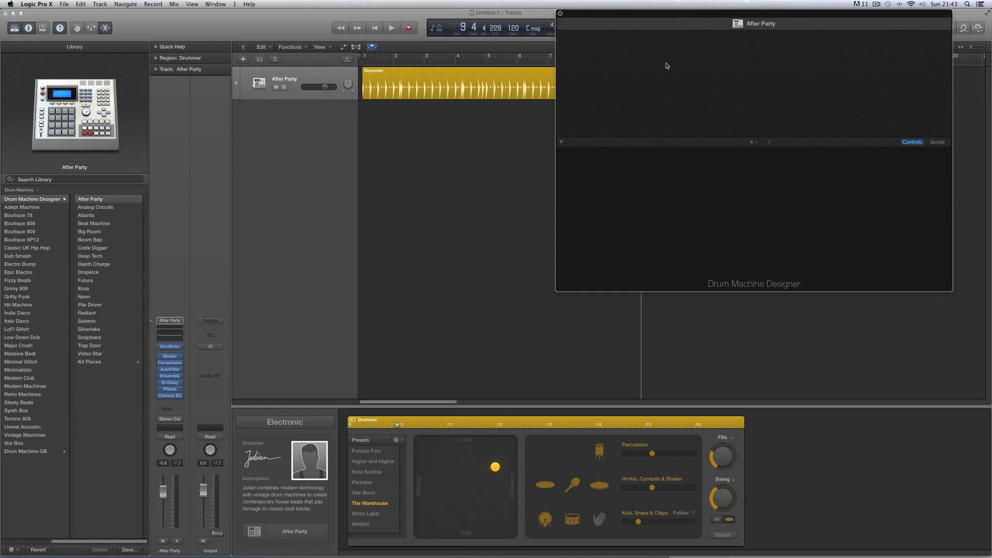
{"action": "left_click_drag", "start_coordinate": [678, 13], "coordinate": [643, 118]}
{"action": "left_click", "coordinate": [106, 28]}
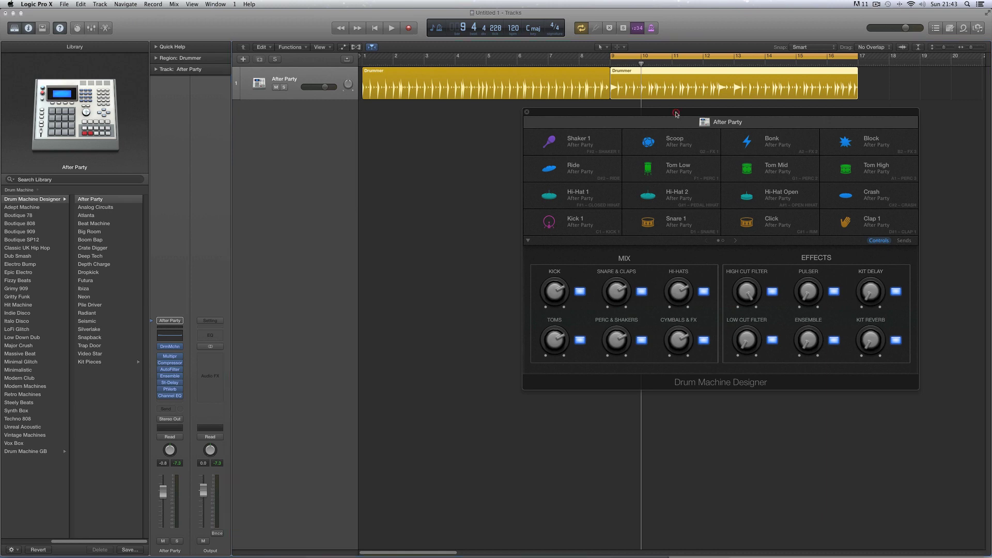
{"action": "left_click_drag", "start_coordinate": [675, 107], "coordinate": [674, 110]}
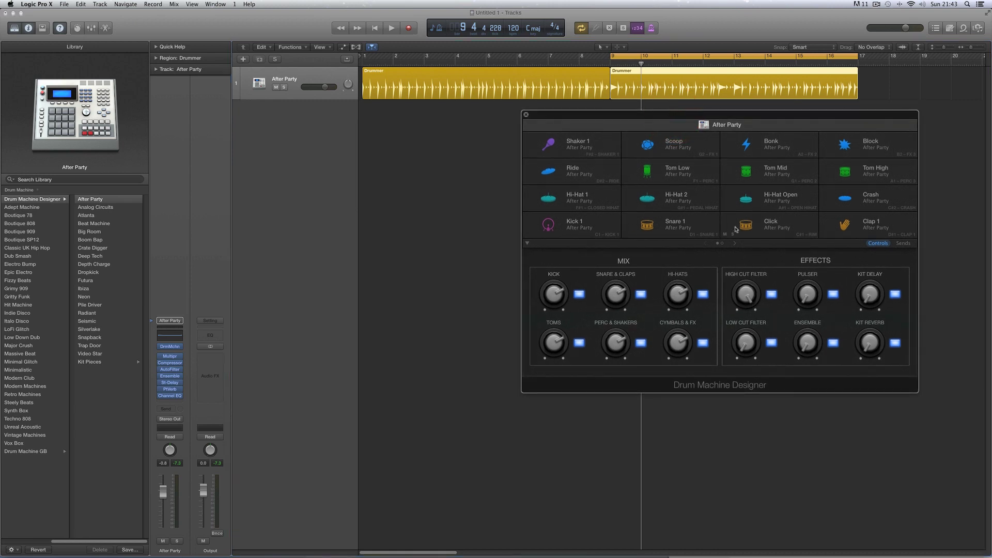
{"action": "left_click_drag", "start_coordinate": [698, 114], "coordinate": [703, 110]}
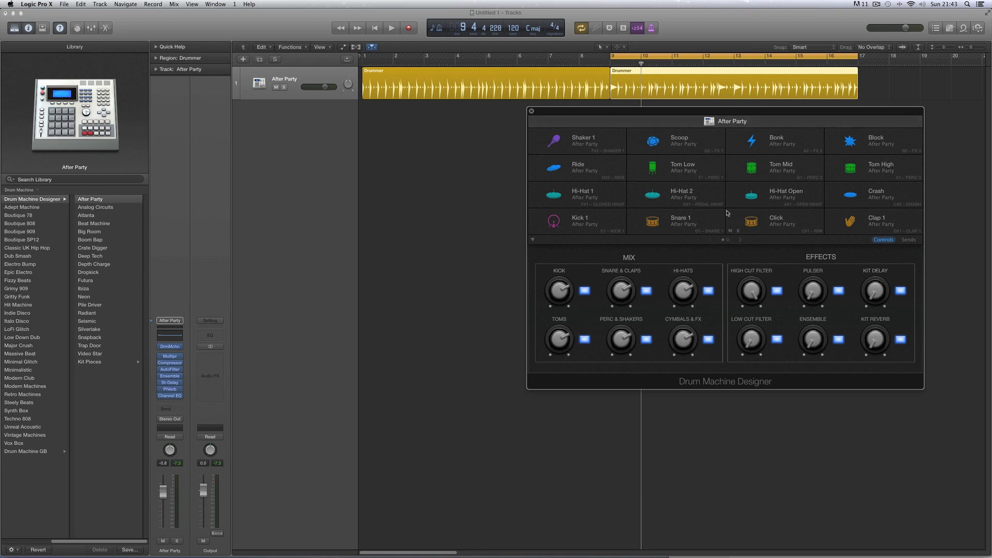
View the second page of After Party kit pads in Drum Machine Designer and return to the first page
{"action": "left_click", "coordinate": [711, 124]}
{"action": "left_click", "coordinate": [740, 240]}
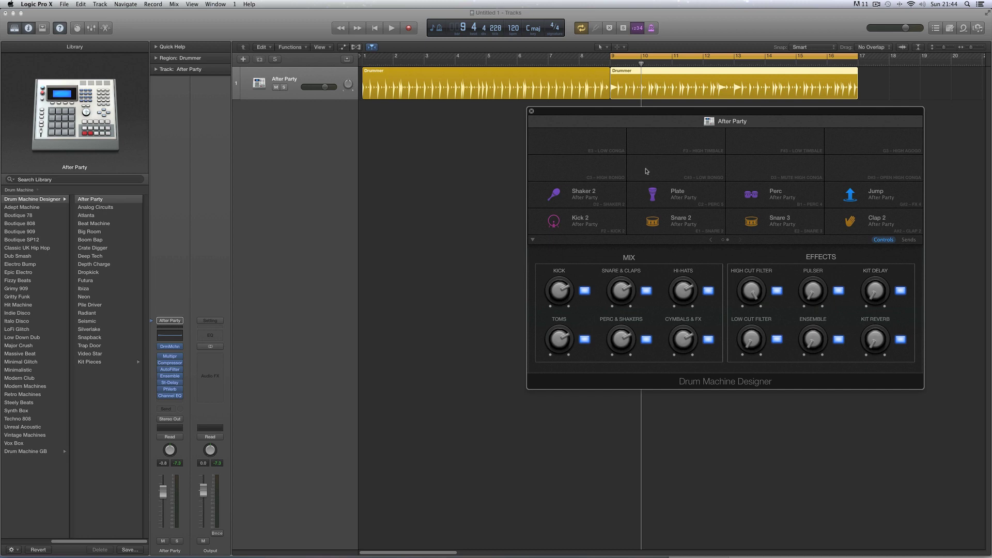
{"action": "left_click", "coordinate": [712, 240]}
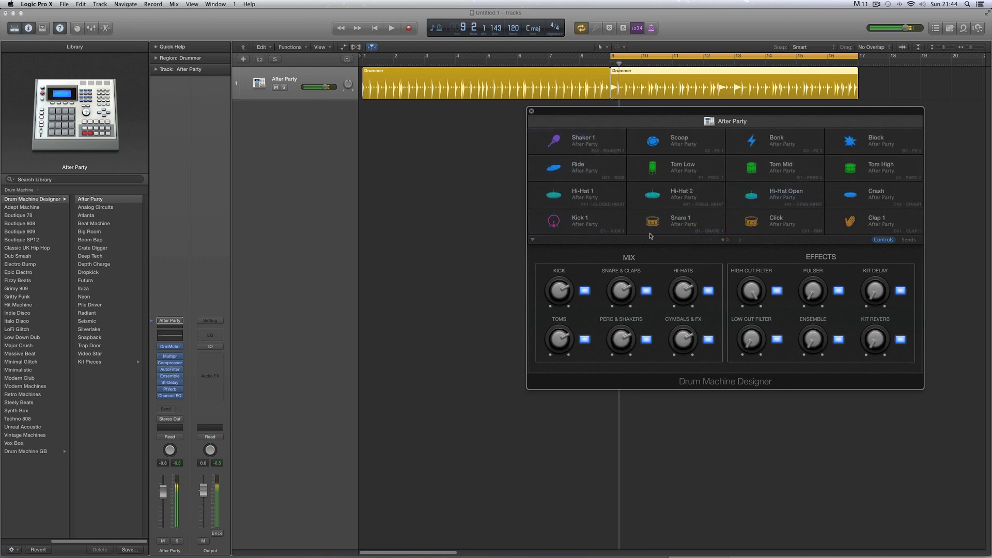
Try out the pad controls by muting and unmuting Snare 1 and Kick 1, and soloing and unsoloing Kick 1
{"action": "left_click", "coordinate": [631, 231]}
{"action": "left_click", "coordinate": [533, 231]}
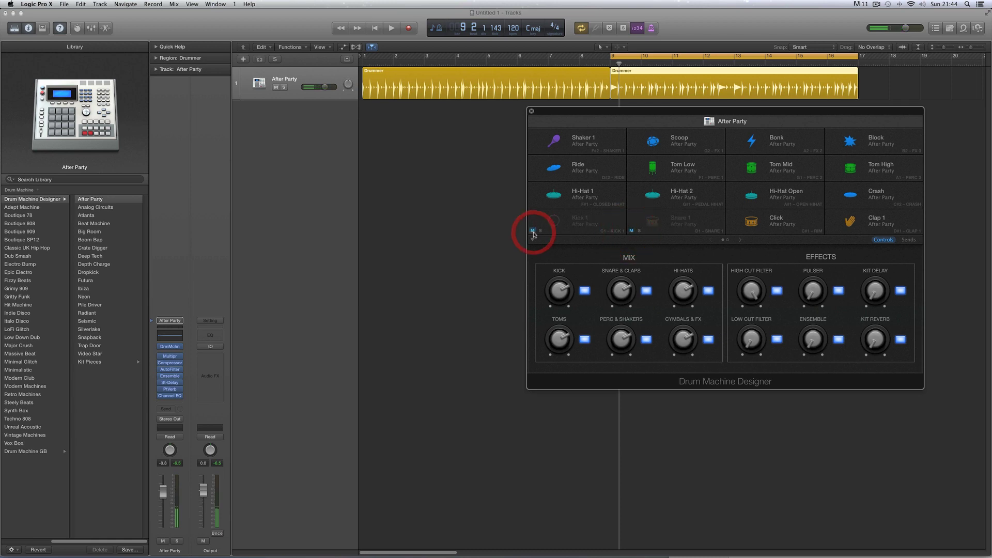
{"action": "left_click", "coordinate": [533, 231]}
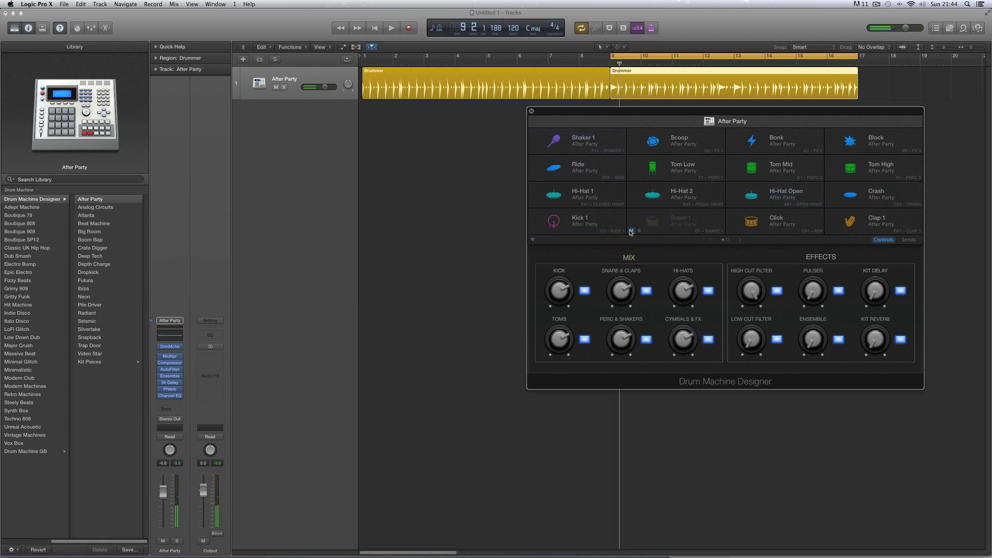
{"action": "left_click", "coordinate": [631, 231]}
{"action": "left_click", "coordinate": [541, 230]}
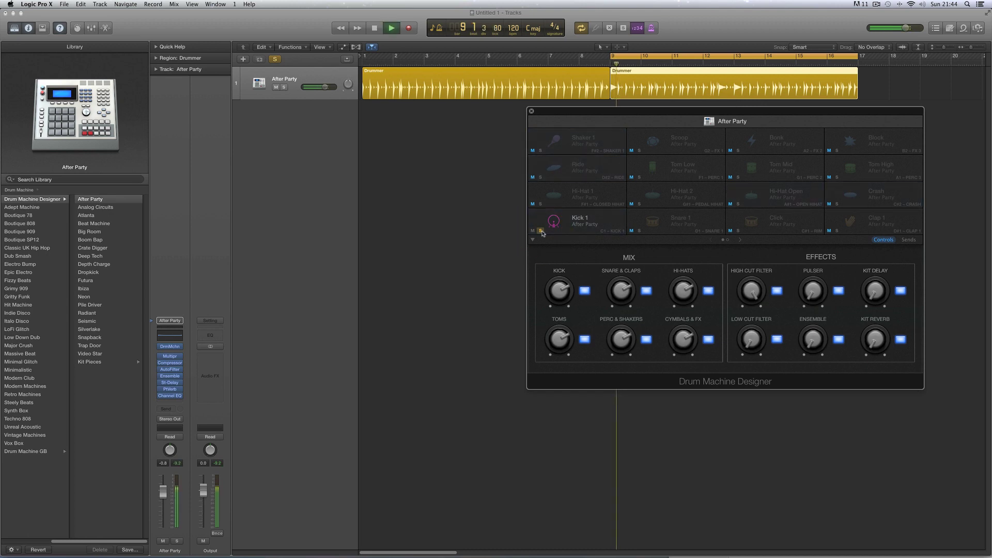
{"action": "left_click", "coordinate": [542, 231]}
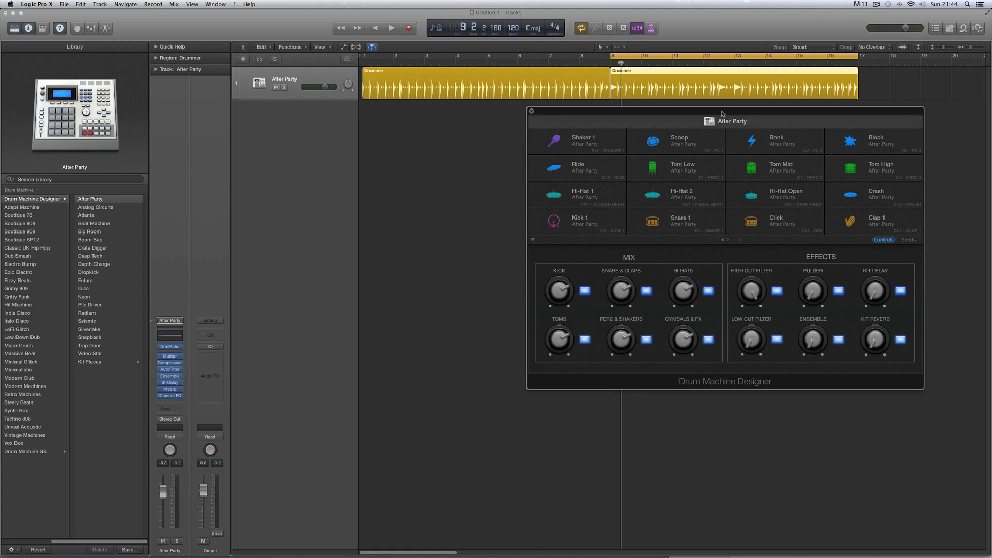
Show the After Party track's Smart Controls below the Drum Machine Designer window to compare their Mix and Effects knobs
{"action": "left_click_drag", "start_coordinate": [722, 110], "coordinate": [737, 63]}
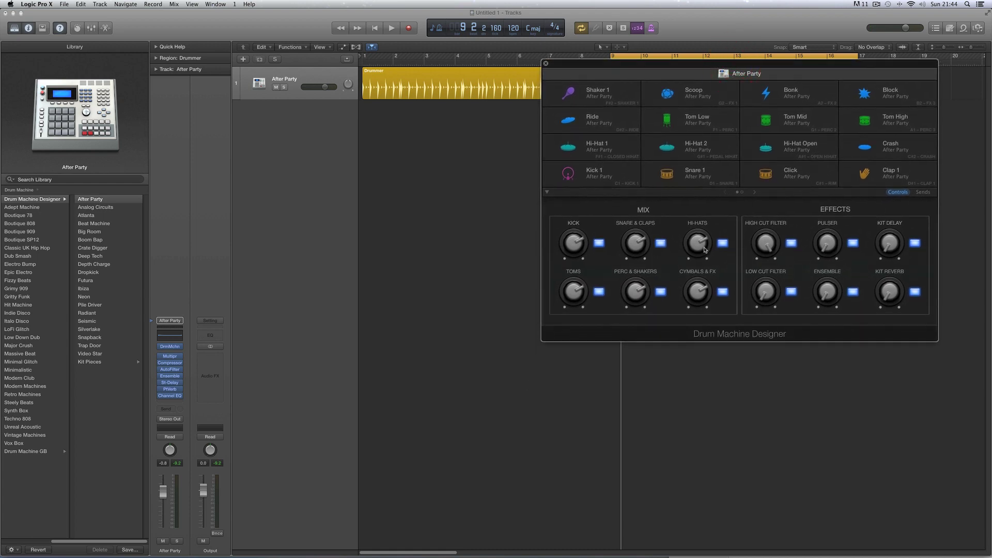
{"action": "left_click", "coordinate": [77, 29]}
{"action": "left_click", "coordinate": [299, 75]}
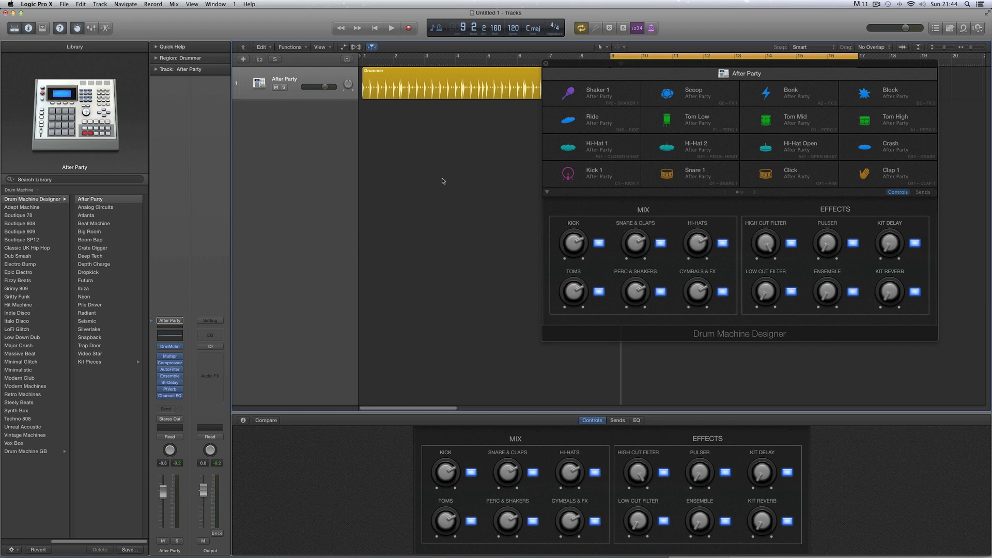
Hide Quick Help and the Smart Controls, and move the Drum Machine Designer window back below the Drummer regions
{"action": "left_click", "coordinate": [60, 28]}
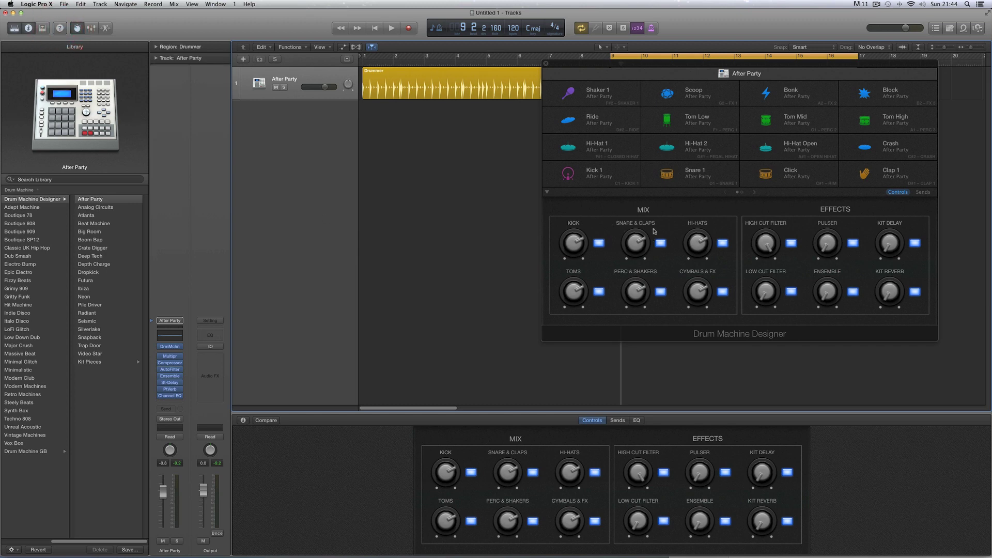
{"action": "left_click", "coordinate": [77, 28]}
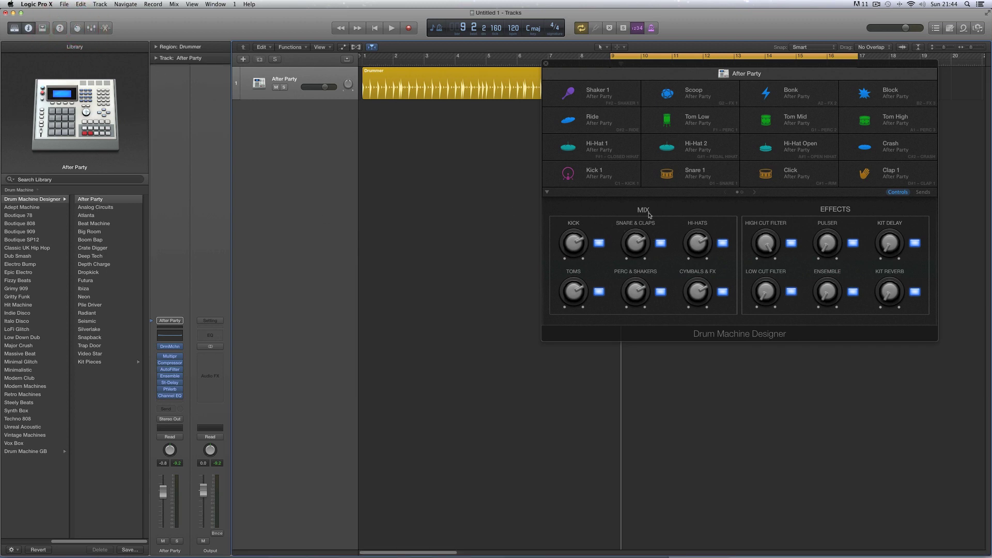
{"action": "left_click_drag", "start_coordinate": [645, 79], "coordinate": [637, 129]}
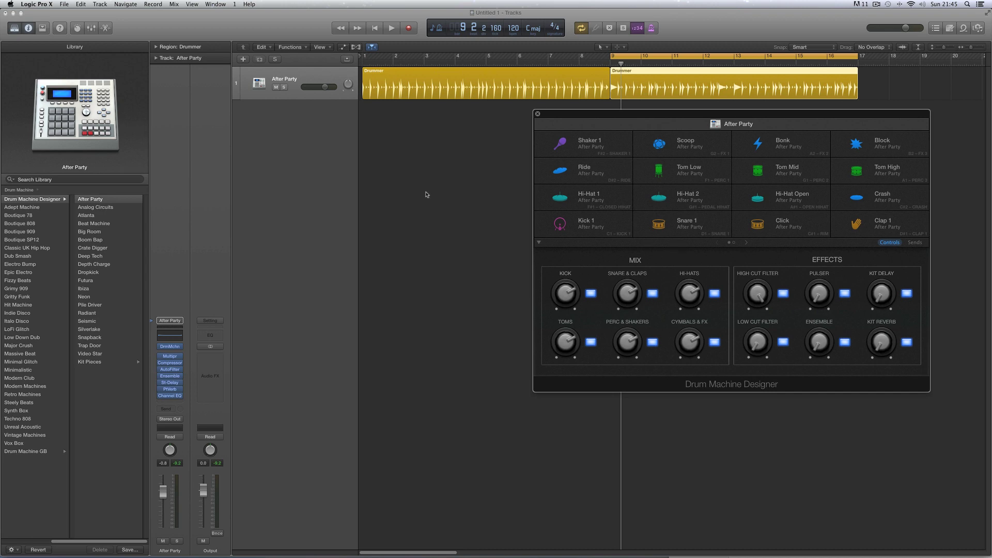
Open the Mixer for the After Party track and select the After Party channel strip
{"action": "left_click", "coordinate": [292, 82]}
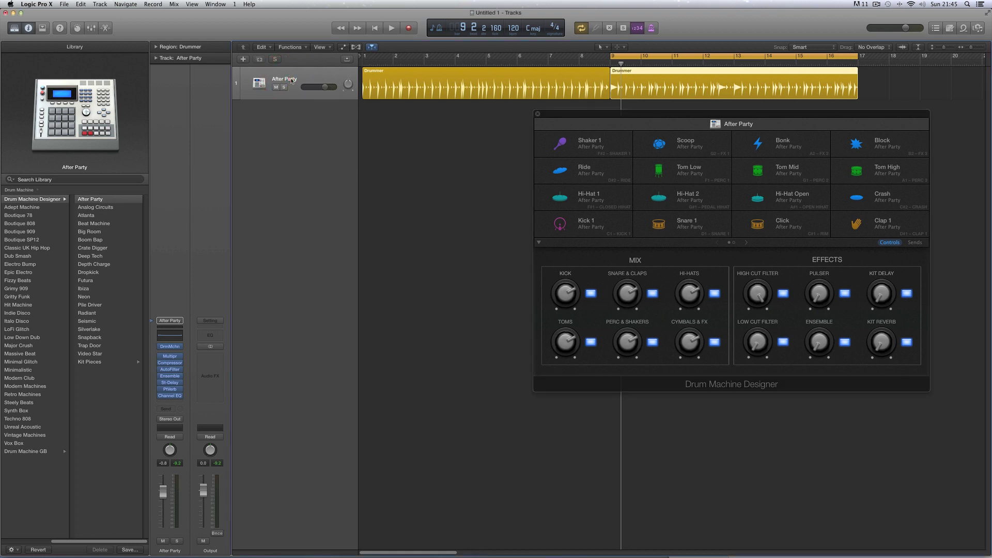
{"action": "left_click", "coordinate": [298, 79]}
{"action": "left_click", "coordinate": [92, 31]}
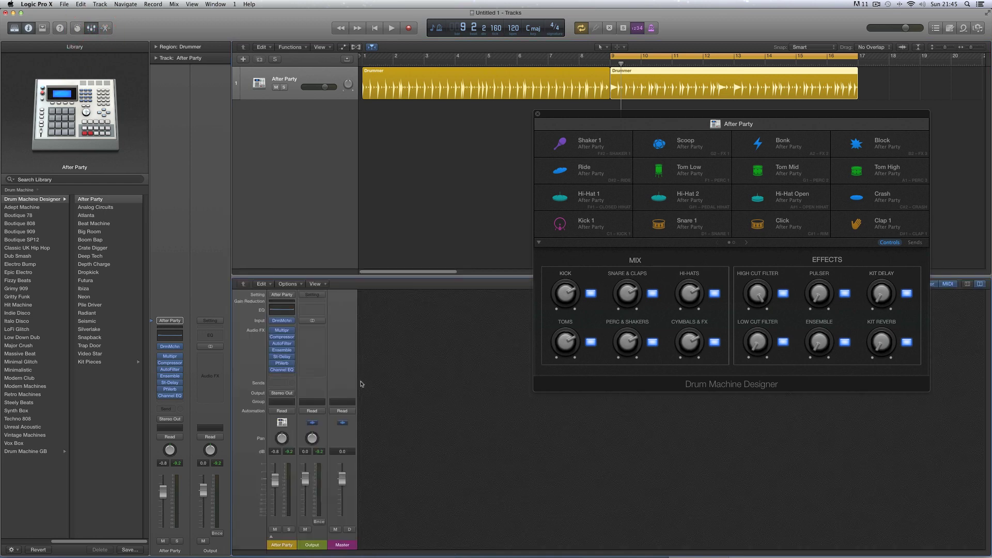
{"action": "left_click", "coordinate": [405, 216]}
{"action": "left_click", "coordinate": [282, 545]}
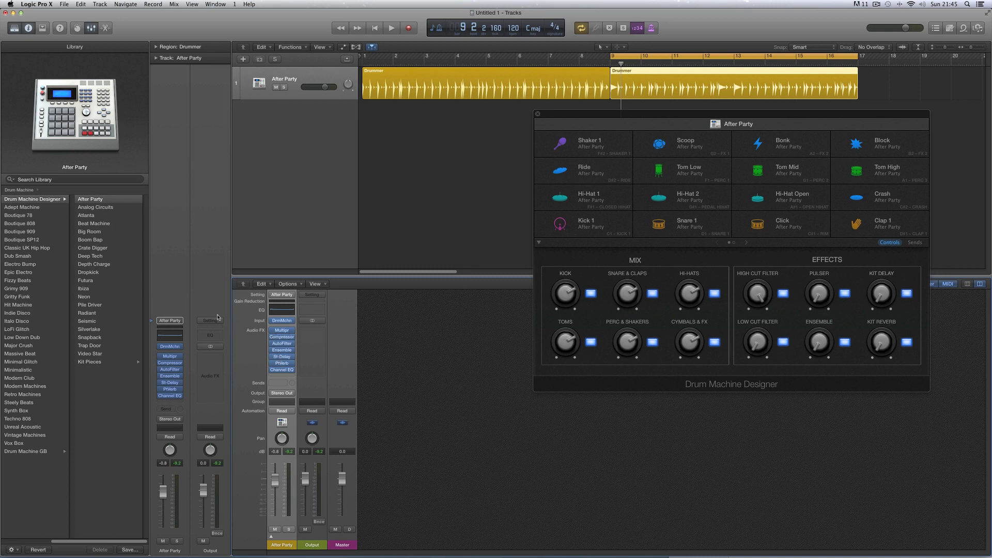
{"action": "left_click", "coordinate": [167, 317]}
Set the After Party channel fader to -0.2 dB and play a short passage of the drums
{"action": "mouse_move", "coordinate": [277, 479]}
{"action": "left_mouse_down"}
{"action": "mouse_move", "coordinate": [276, 519]}
{"action": "mouse_move", "coordinate": [278, 479]}
{"action": "left_mouse_up"}
{"action": "key", "text": "space"}
{"action": "key", "text": "space"}
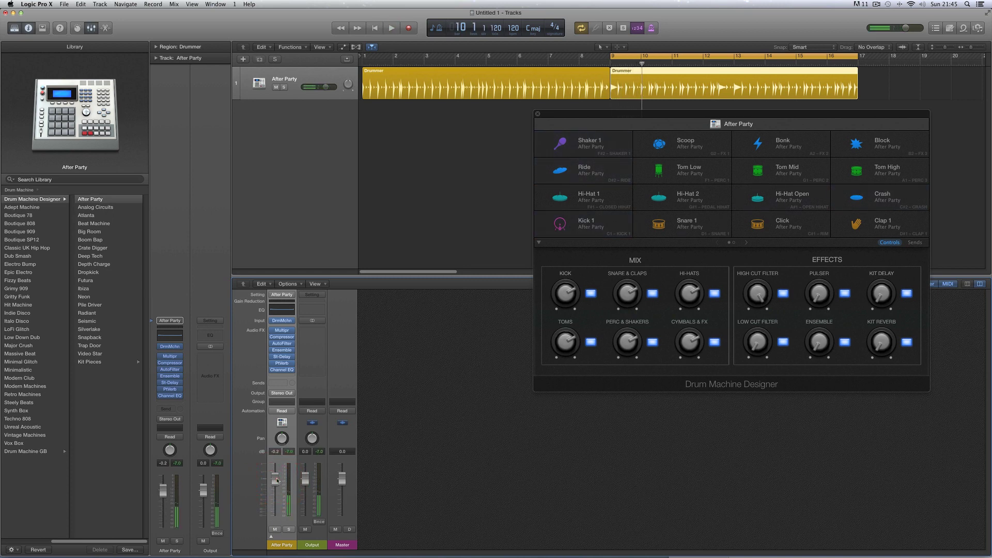
Expand After Party into its individual kit-piece strips in an enlarged, uncovered Mixer, and select the Kick 1 strip
{"action": "left_click", "coordinate": [272, 537]}
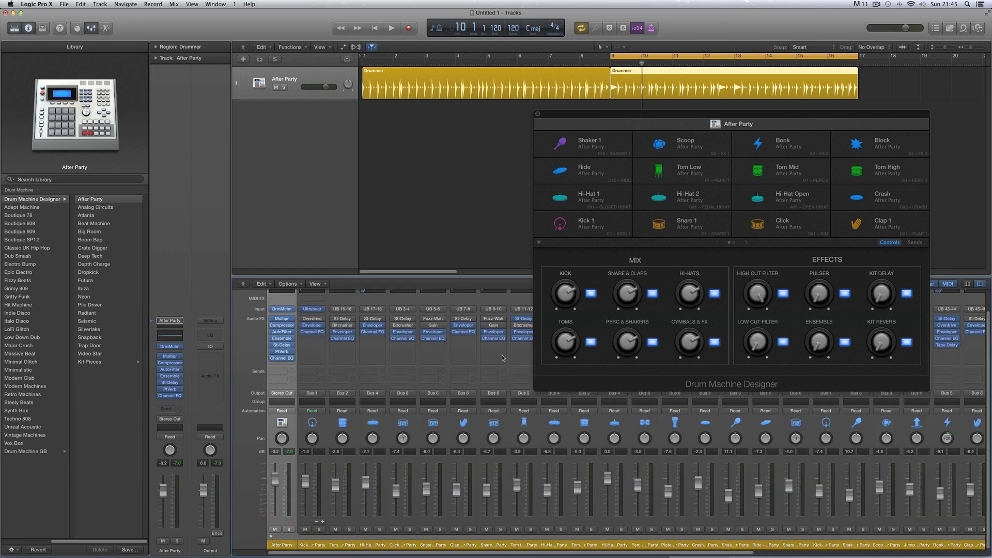
{"action": "left_click_drag", "start_coordinate": [625, 118], "coordinate": [666, 4]}
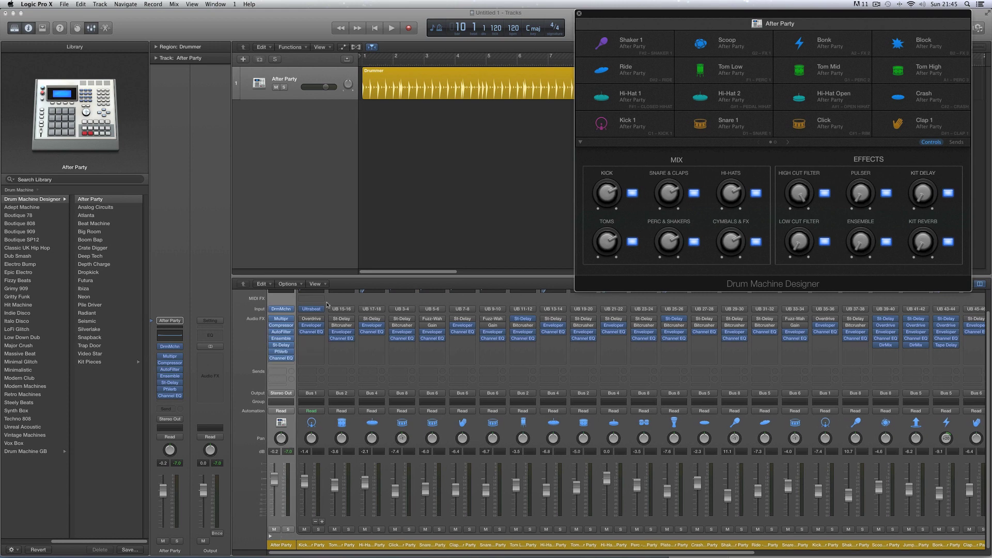
{"action": "left_click_drag", "start_coordinate": [321, 279], "coordinate": [323, 222]}
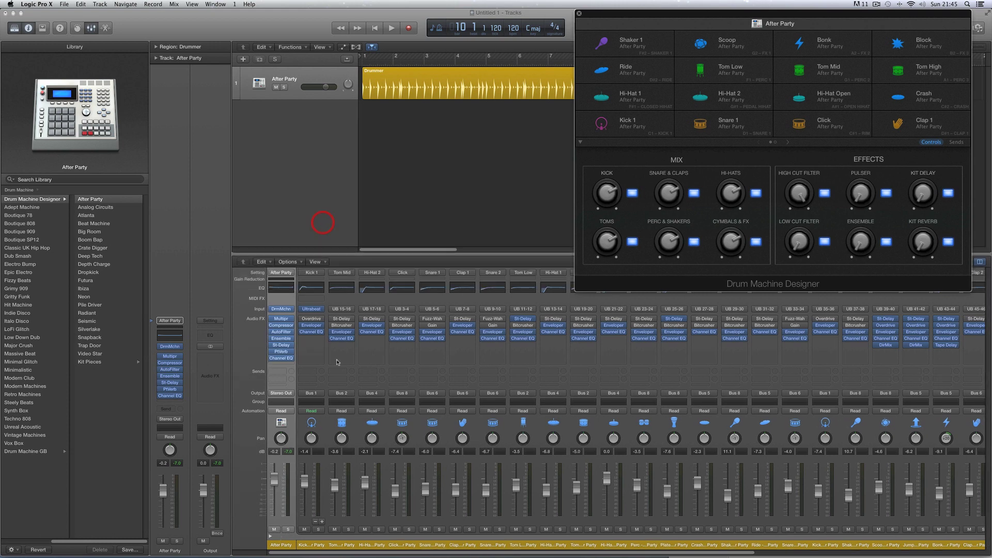
{"action": "left_click", "coordinate": [313, 544]}
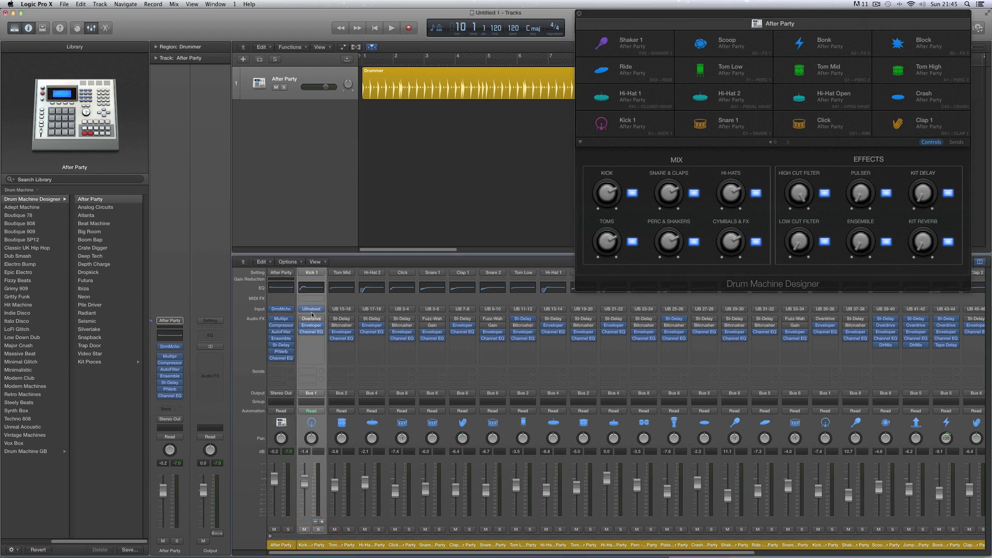
{"action": "mouse_move", "coordinate": [313, 313]}
Select all six drum bus strips together in the Mixer, from Kick Bus through the Cymbals & FX bus
{"action": "left_click_drag", "start_coordinate": [745, 554], "coordinate": [974, 556]}
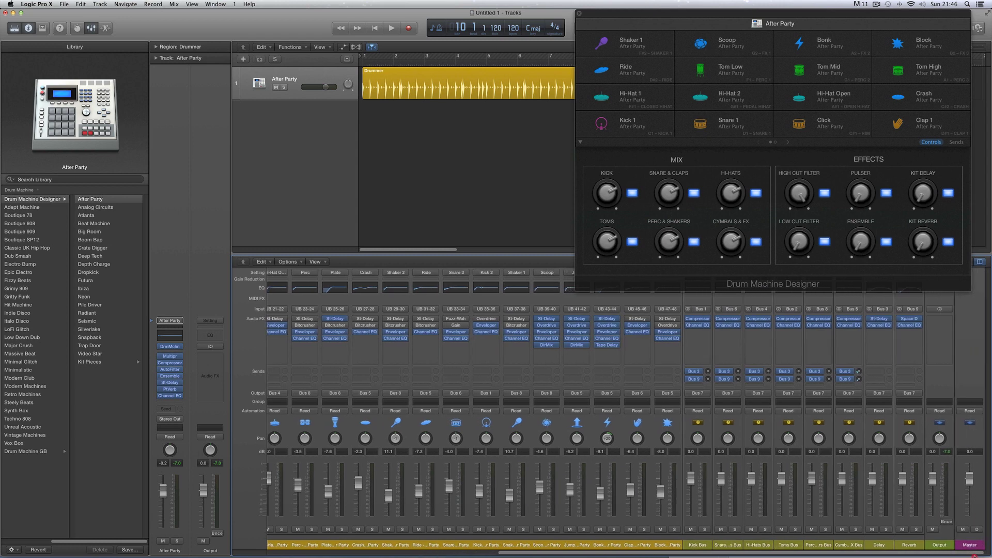
{"action": "left_click", "coordinate": [701, 545]}
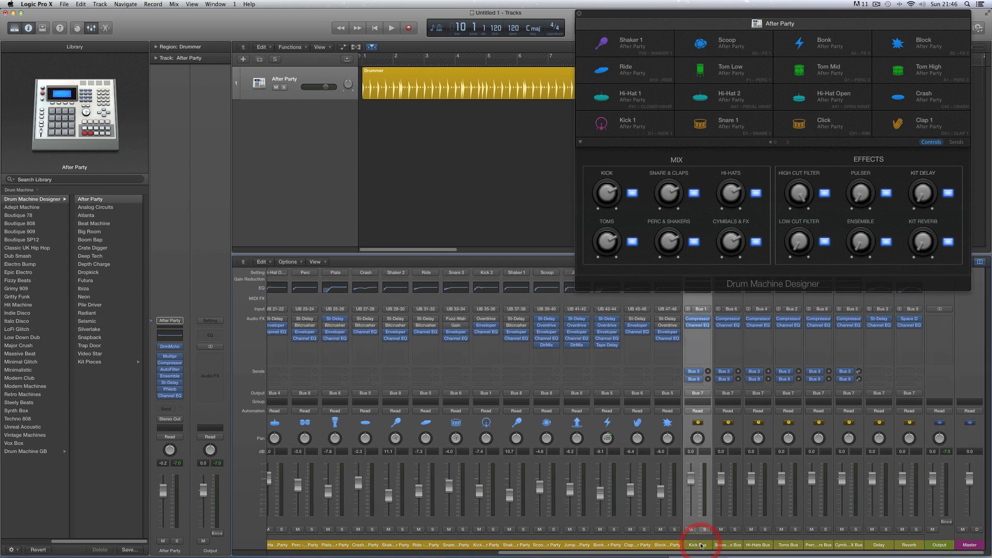
{"action": "left_click", "coordinate": [727, 545], "text": "shift"}
{"action": "left_click", "coordinate": [758, 545], "text": "shift"}
{"action": "left_click", "coordinate": [788, 545], "text": "shift"}
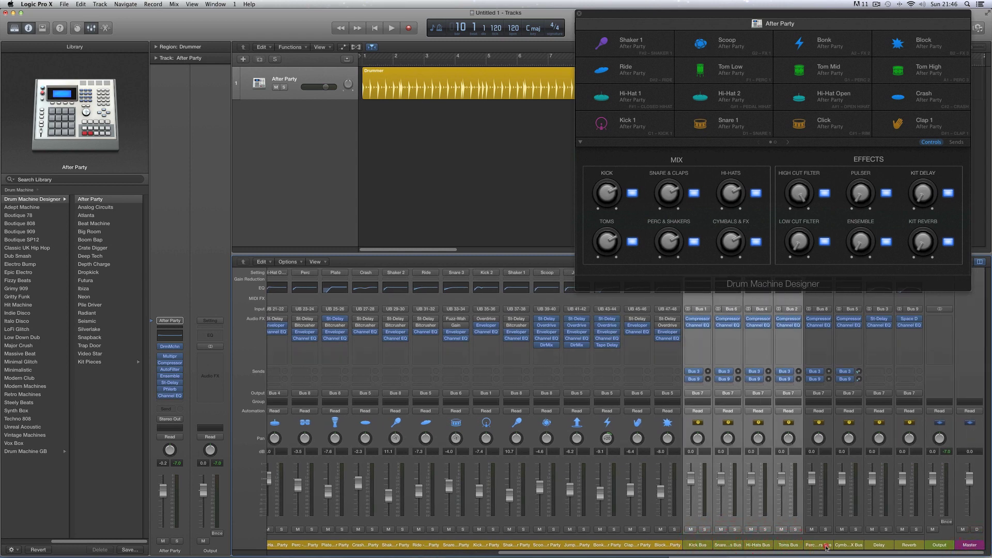
{"action": "left_click", "coordinate": [819, 545], "text": "shift"}
{"action": "left_click", "coordinate": [849, 545], "text": "shift"}
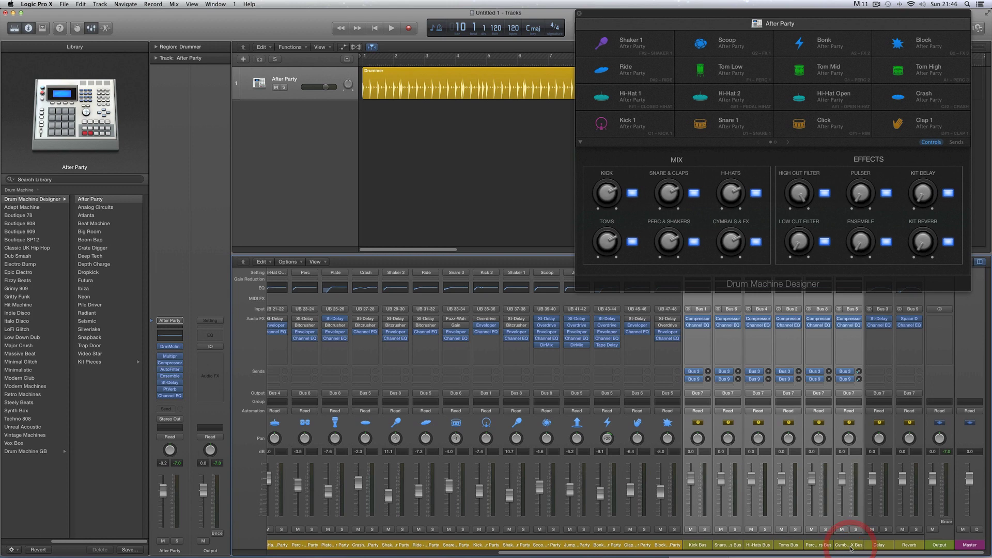
Select each drum bus strip individually from Kick Bus to the Cymbals & FX bus, and finally Delay and Reverb together
{"action": "left_click", "coordinate": [693, 545]}
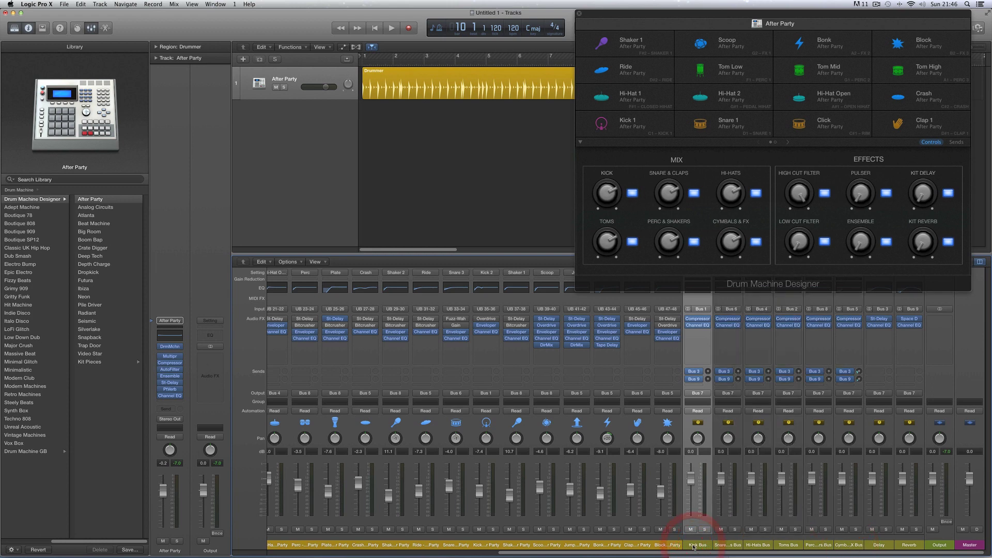
{"action": "left_click", "coordinate": [733, 546]}
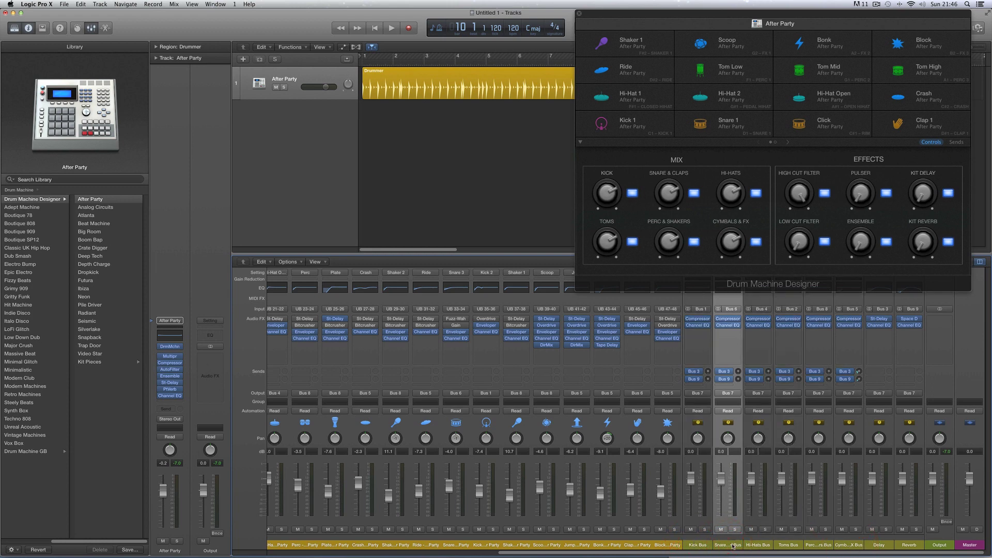
{"action": "left_click", "coordinate": [753, 546]}
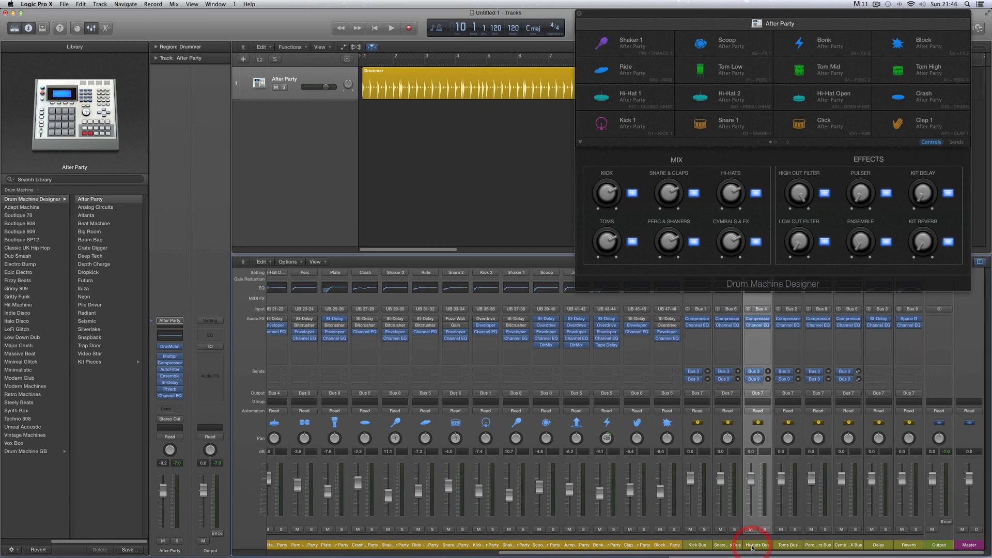
{"action": "left_click", "coordinate": [786, 545]}
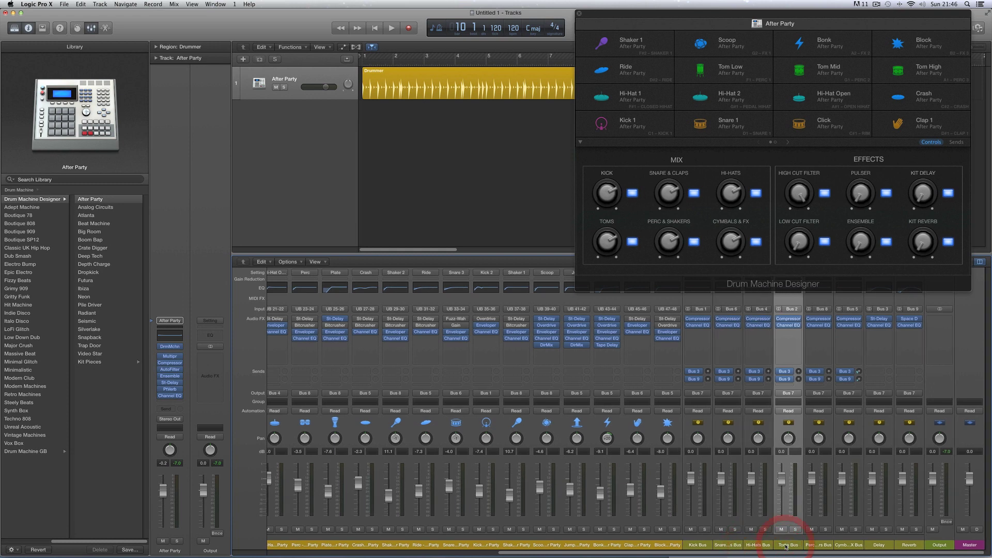
{"action": "left_click", "coordinate": [816, 546]}
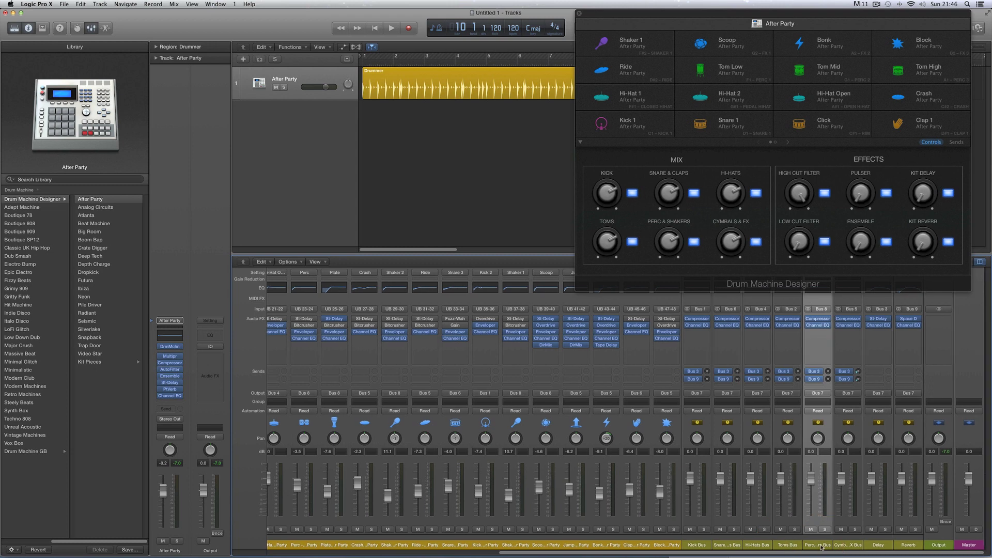
{"action": "left_click", "coordinate": [847, 546]}
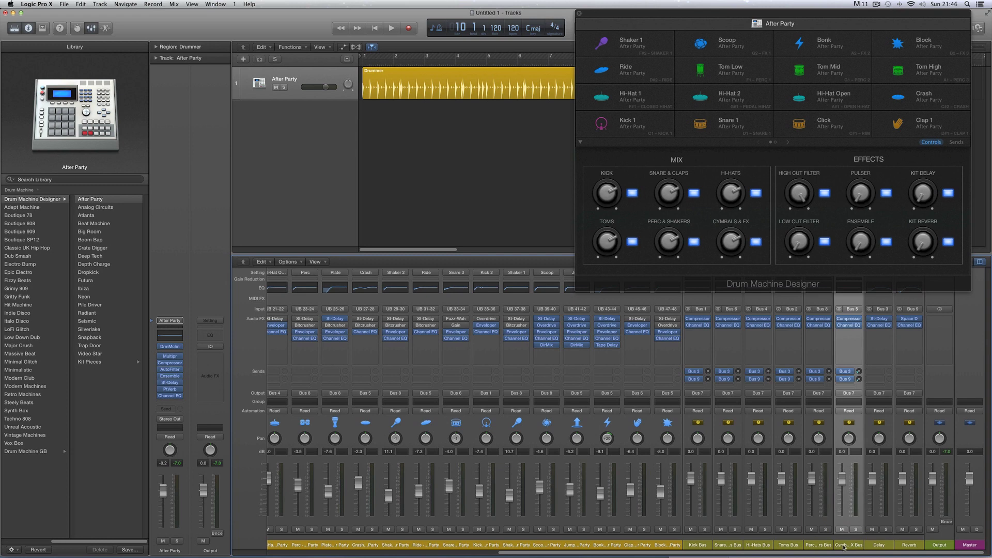
{"action": "left_click", "coordinate": [877, 546]}
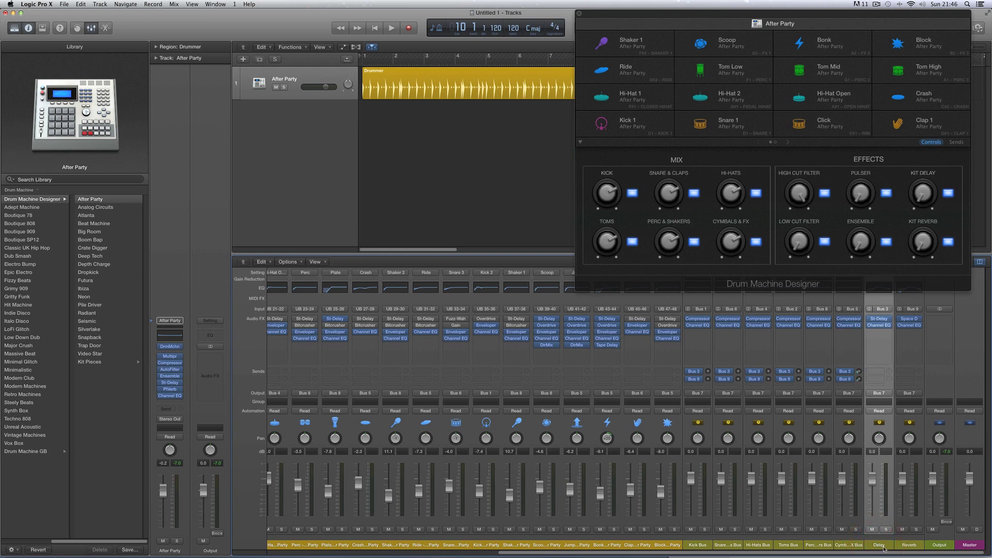
{"action": "left_click", "coordinate": [910, 547], "text": "shift"}
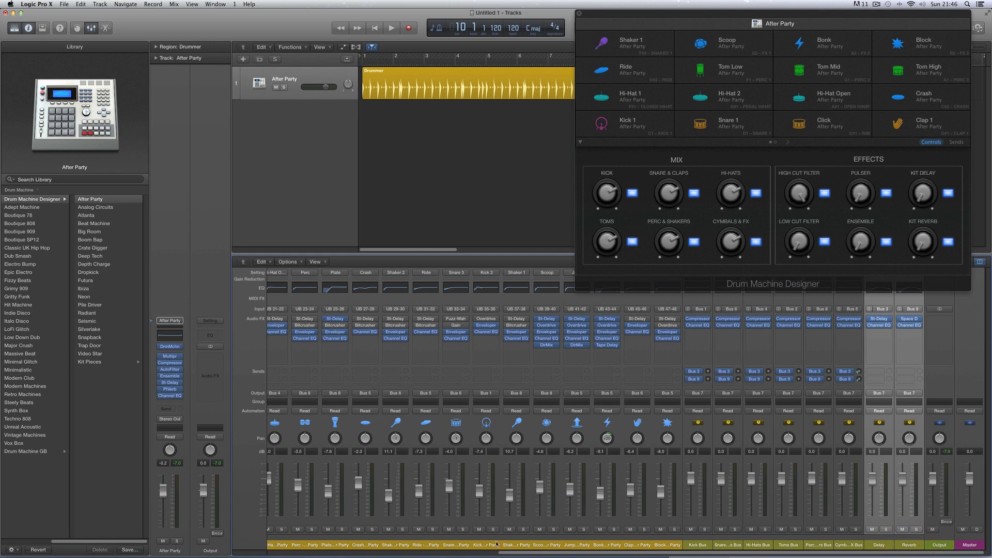
Select the strips from Kick 1 through the last kit piece, Block, and include the Kick Bus
{"action": "left_click", "coordinate": [424, 552]}
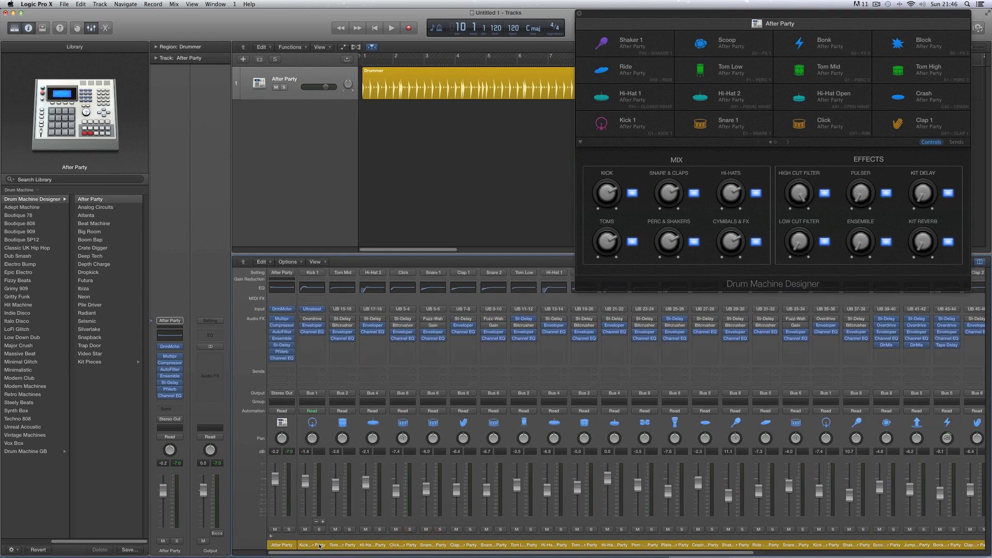
{"action": "left_click", "coordinate": [311, 545]}
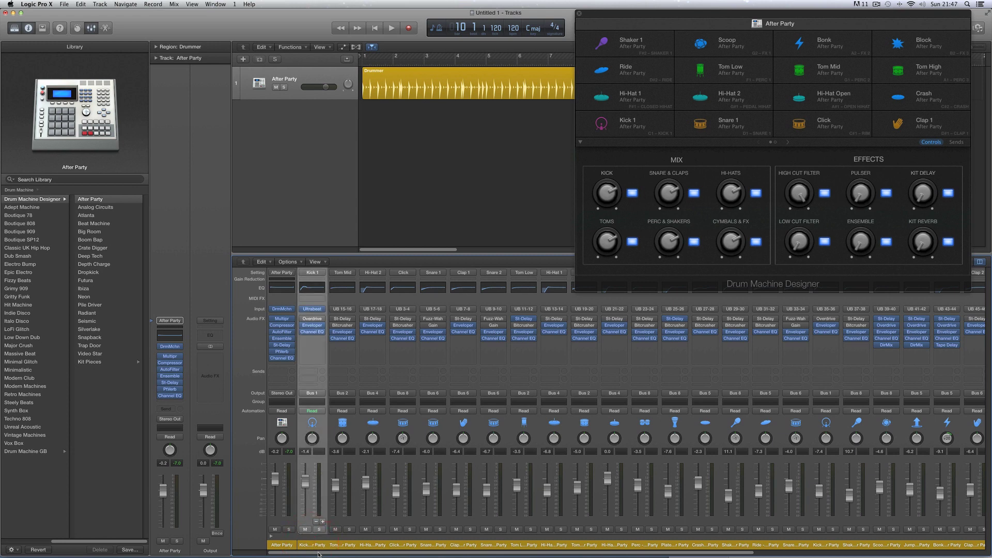
{"action": "left_click_drag", "start_coordinate": [319, 554], "coordinate": [563, 556]}
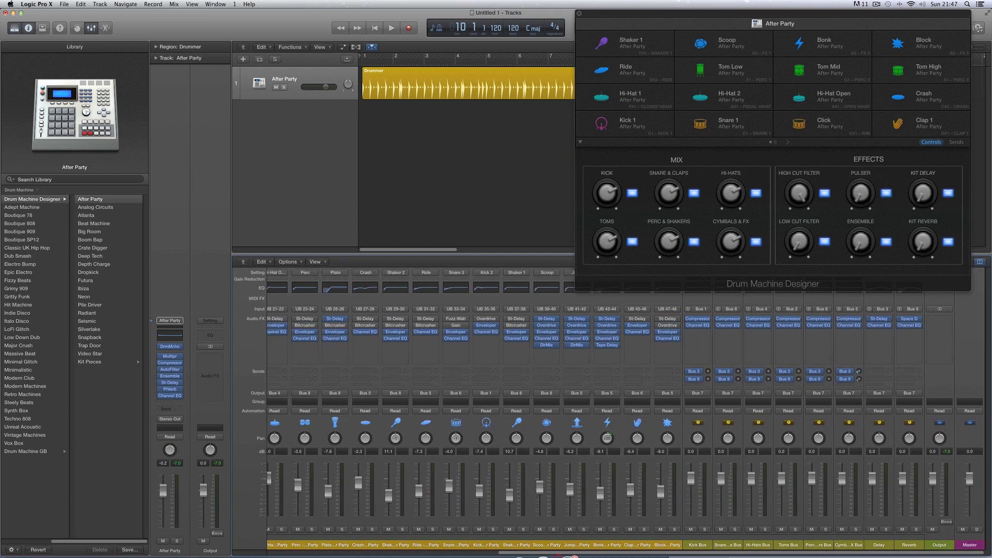
{"action": "left_click", "coordinate": [669, 544]}
{"action": "left_click", "coordinate": [698, 544], "text": "super"}
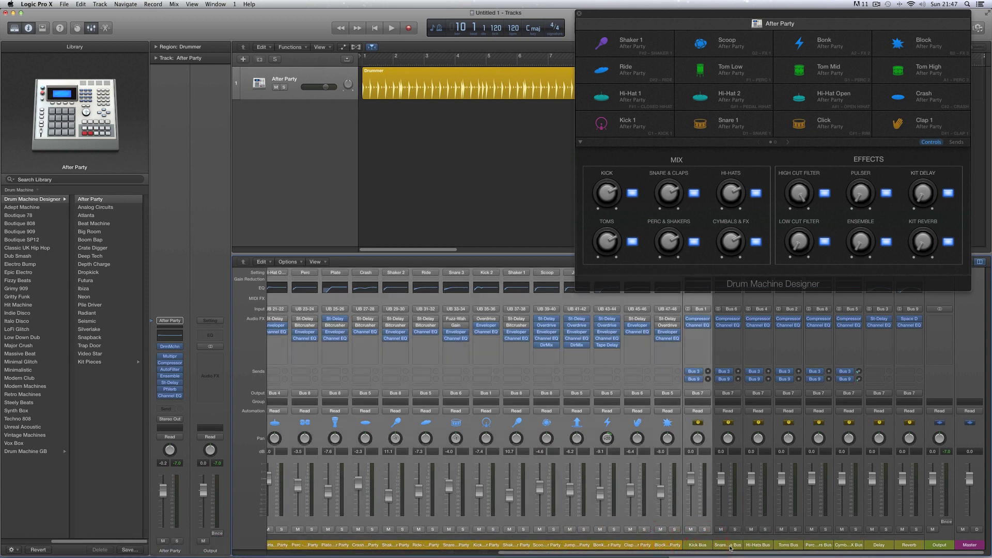
Add the remaining buses to the selection, from Snare & Claps through Cymbals & FX, plus Delay and Reverb
{"action": "left_click", "coordinate": [727, 545], "text": "super"}
{"action": "left_click", "coordinate": [758, 545], "text": "super"}
{"action": "left_click", "coordinate": [788, 544], "text": "super"}
{"action": "left_click", "coordinate": [819, 545], "text": "super"}
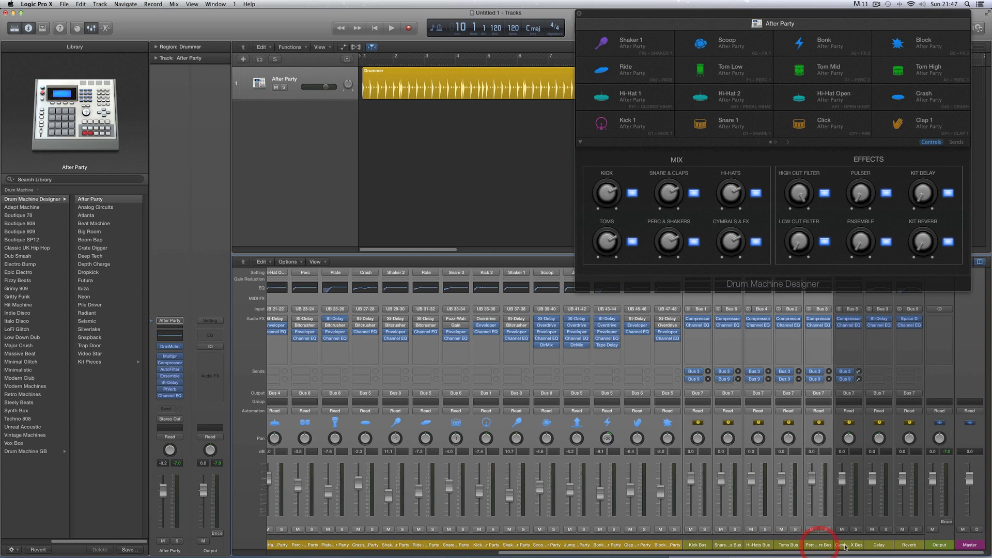
{"action": "left_click", "coordinate": [849, 544], "text": "super"}
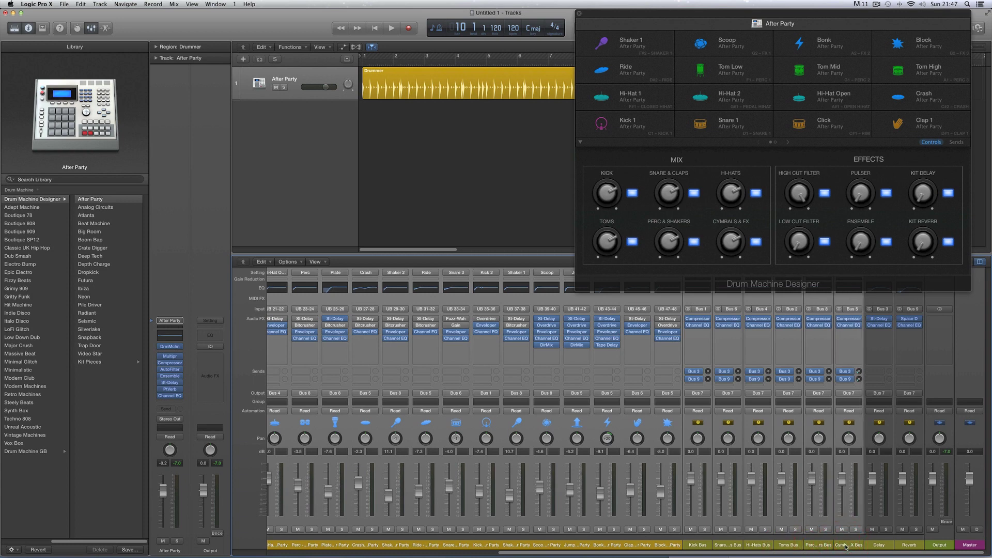
{"action": "left_click", "coordinate": [879, 544], "text": "super"}
{"action": "left_click", "coordinate": [909, 544], "text": "super"}
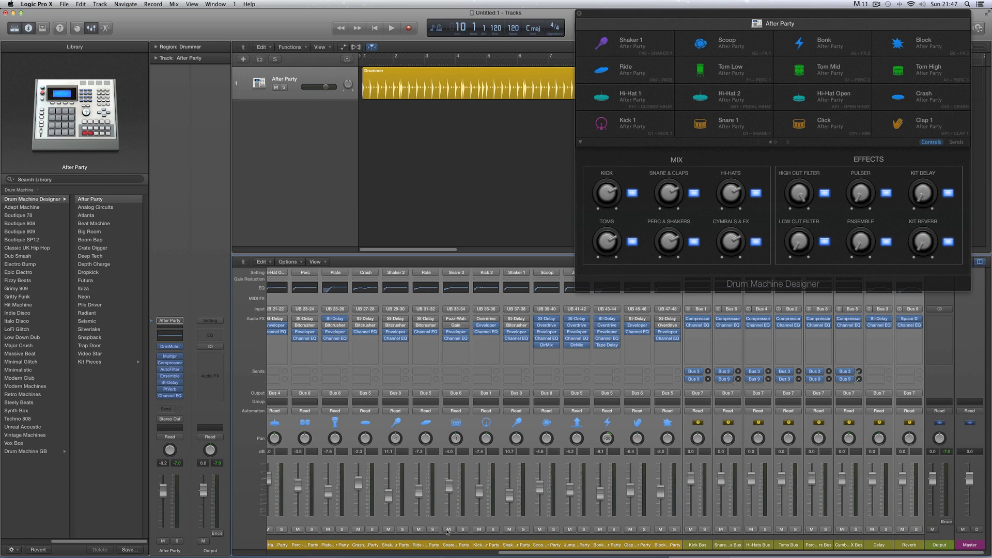
Select the main After Party strip and set its fader to +0.5 dB while playing a short passage
{"action": "left_click", "coordinate": [273, 554]}
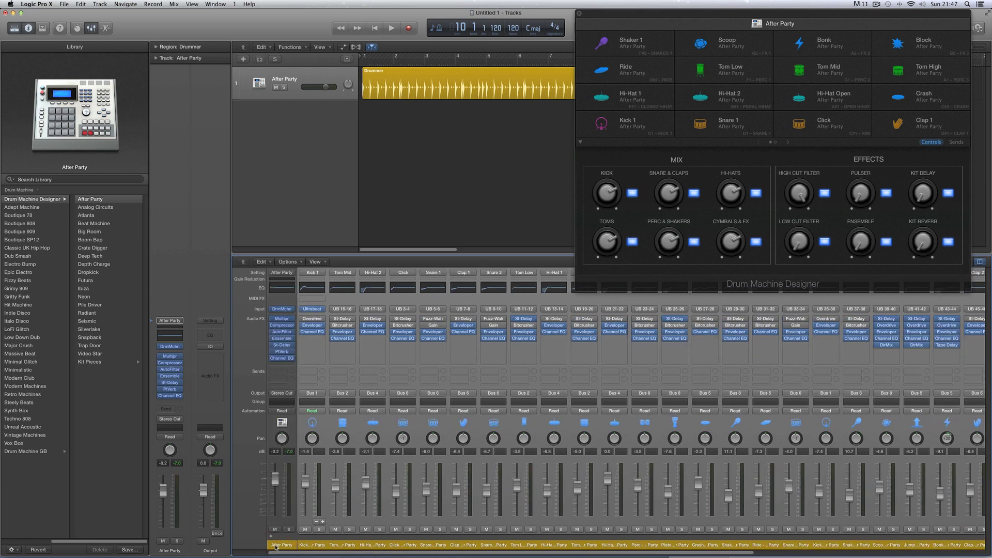
{"action": "left_click", "coordinate": [275, 546]}
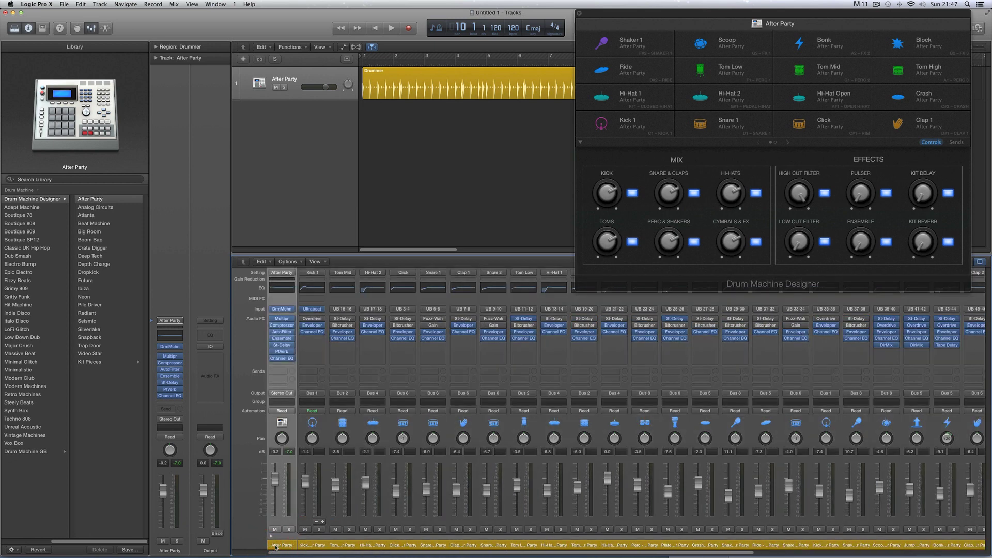
{"action": "key", "text": "space"}
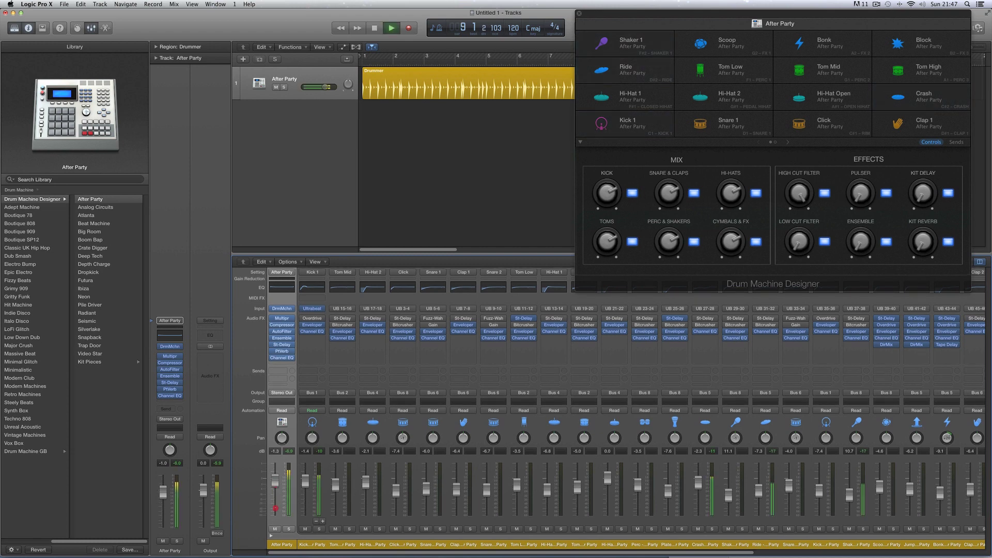
{"action": "left_click_drag", "start_coordinate": [276, 483], "coordinate": [276, 479]}
{"action": "key", "text": "space"}
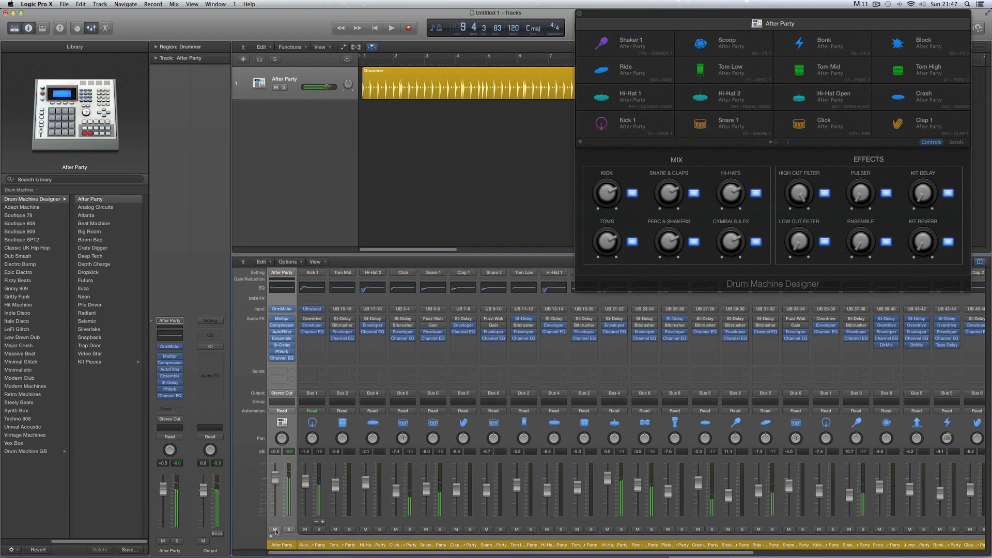
Collapse the After Party strip's individual kit-piece strips and expand them again
{"action": "left_click", "coordinate": [271, 537]}
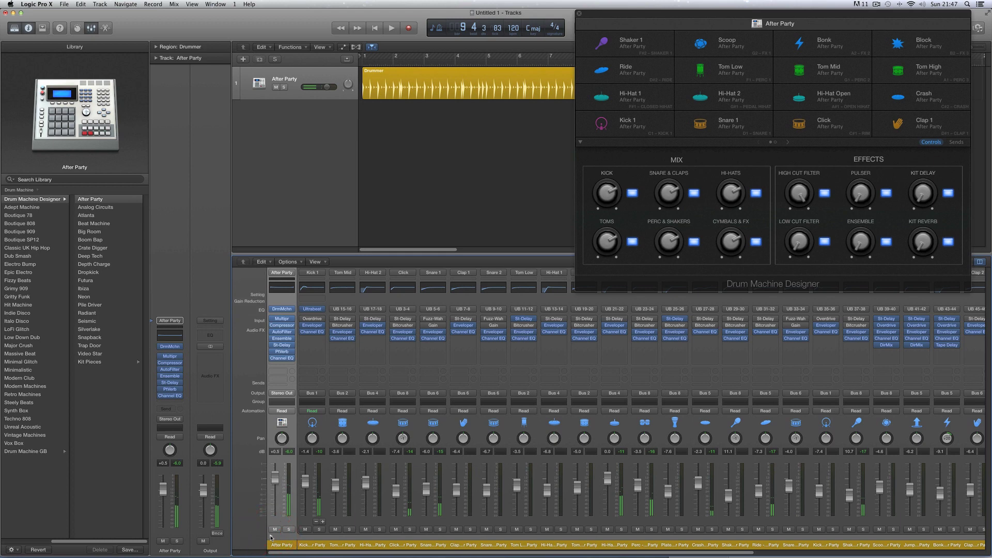
{"action": "left_click", "coordinate": [271, 537]}
{"action": "left_click", "coordinate": [271, 537]}
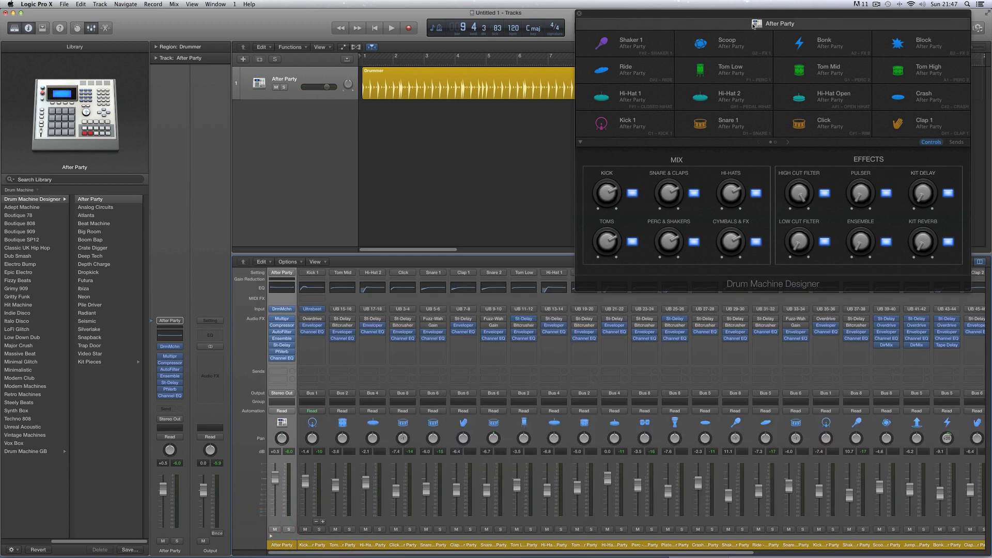
Reposition the Drum Machine Designer window and select the six drum bus strips from Kick Bus through Cymbals & FX
{"action": "left_click_drag", "start_coordinate": [754, 26], "coordinate": [739, 36]}
{"action": "left_click", "coordinate": [739, 36]}
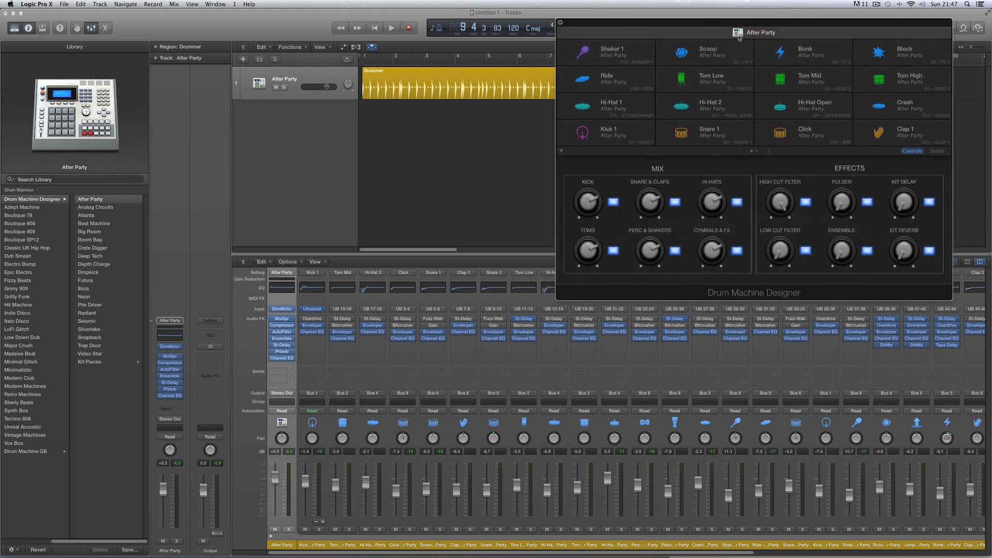
{"action": "left_click", "coordinate": [739, 38]}
{"action": "left_click_drag", "start_coordinate": [748, 553], "coordinate": [967, 553]}
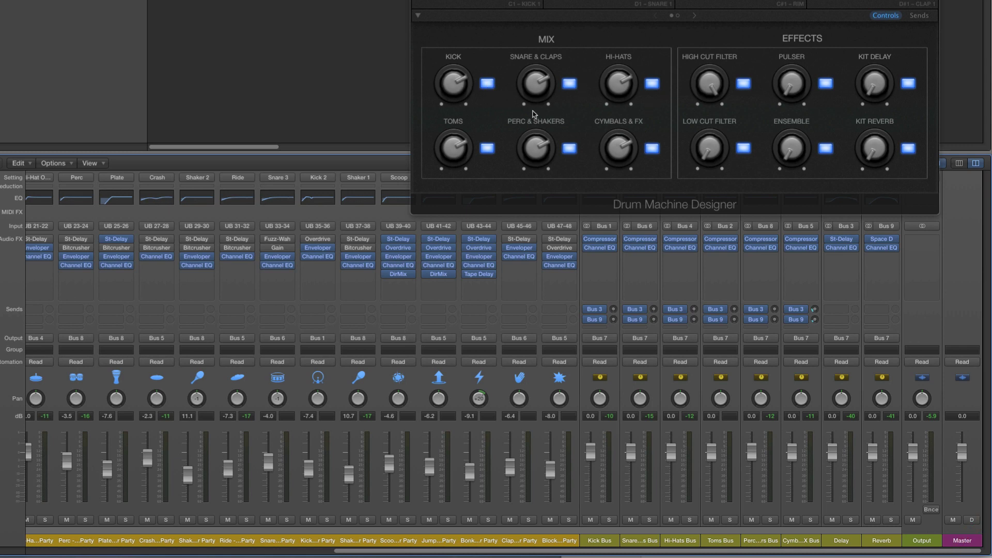
{"action": "left_click", "coordinate": [488, 85]}
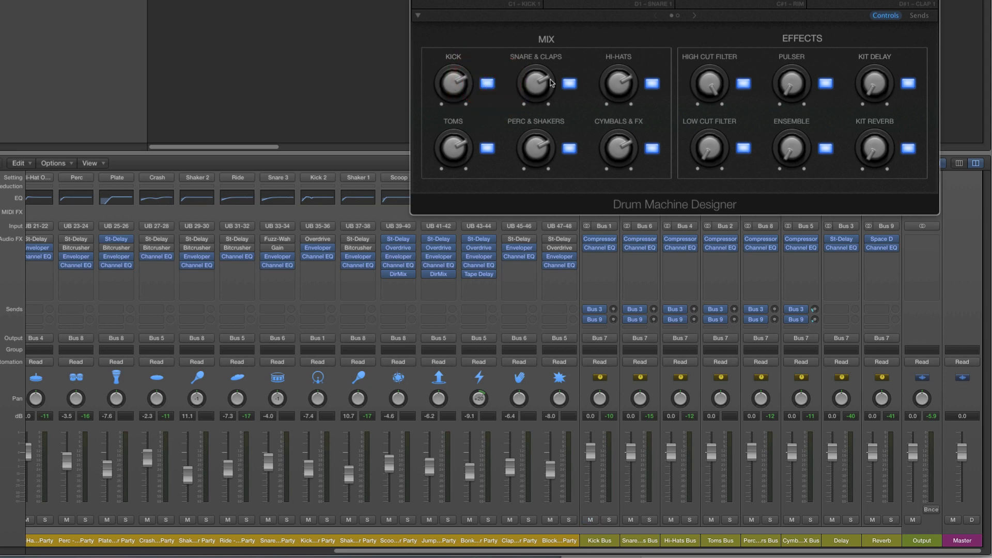
{"action": "left_click", "coordinate": [604, 541]}
{"action": "left_click", "coordinate": [800, 540], "text": "shift"}
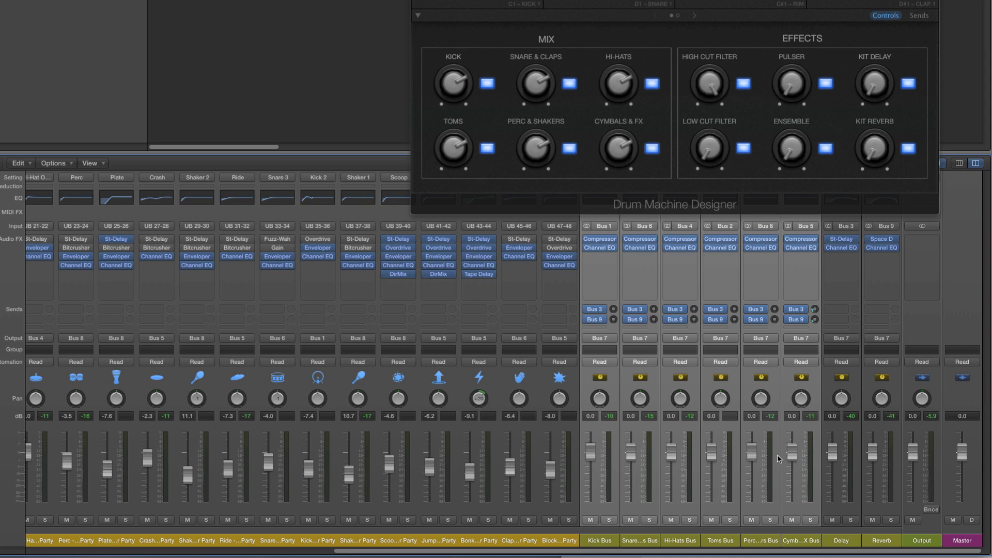
Set the Mix knobs to Kick +2.6 dB, Snare & Claps +1.2, Hi-Hats -0.1, Toms +0.8, Perc & Shakers -2.4 and Cymbals & FX -0.6
{"action": "left_click", "coordinate": [598, 542]}
{"action": "mouse_move", "coordinate": [451, 85]}
{"action": "left_mouse_down"}
{"action": "mouse_move", "coordinate": [455, 94]}
{"action": "mouse_move", "coordinate": [454, 82]}
{"action": "left_mouse_up"}
{"action": "mouse_move", "coordinate": [536, 85]}
{"action": "left_mouse_down"}
{"action": "mouse_move", "coordinate": [535, 103]}
{"action": "mouse_move", "coordinate": [532, 73]}
{"action": "left_mouse_up"}
{"action": "left_click_drag", "start_coordinate": [614, 93], "coordinate": [616, 76]}
{"action": "left_click_drag", "start_coordinate": [454, 157], "coordinate": [455, 140]}
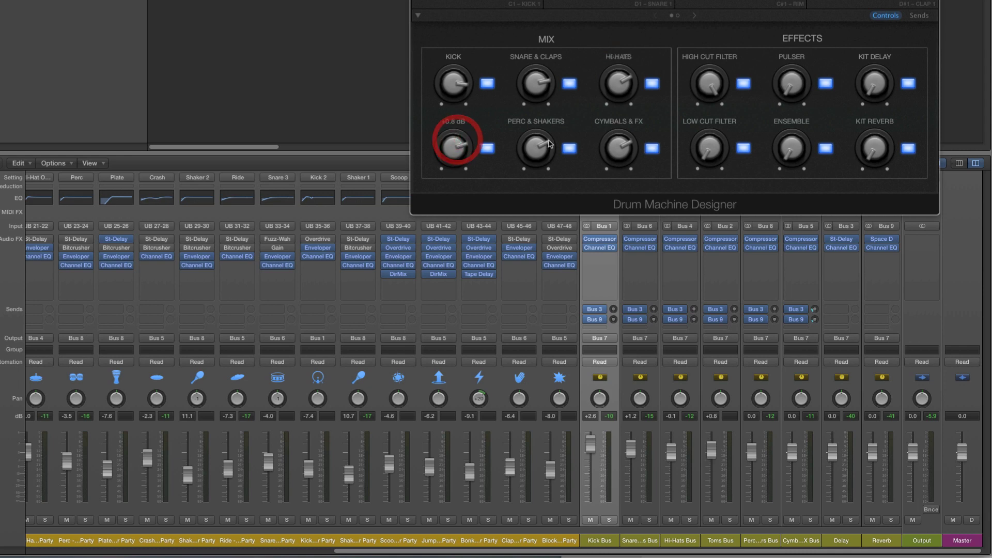
{"action": "left_click_drag", "start_coordinate": [550, 144], "coordinate": [535, 154]}
{"action": "mouse_move", "coordinate": [623, 141]}
{"action": "left_mouse_down"}
{"action": "mouse_move", "coordinate": [626, 151]}
{"action": "mouse_move", "coordinate": [623, 140]}
{"action": "left_mouse_up"}
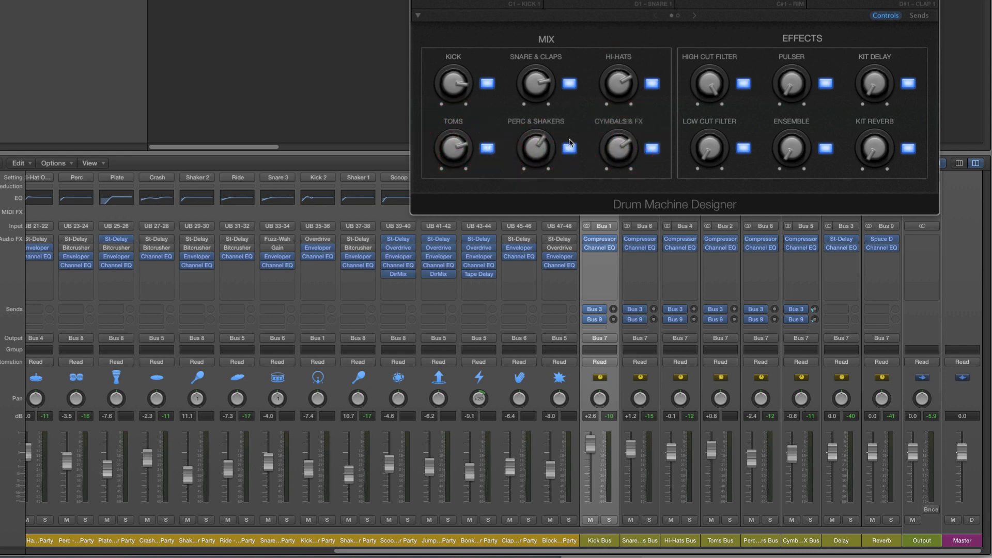
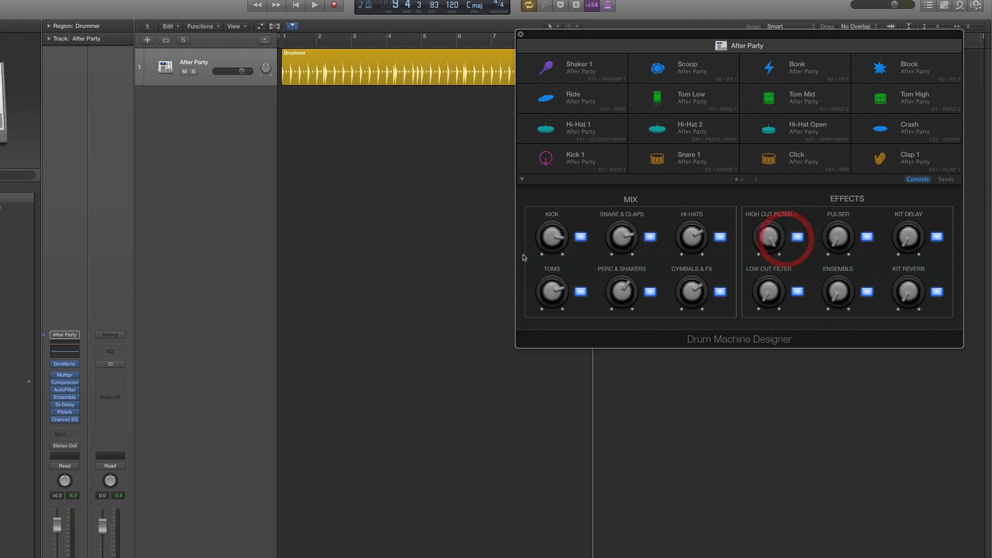
Place the Channel EQ window beside Drum Machine Designer and raise the Low Cut Filter knob to about 3700 Hz during playback
{"action": "left_click_drag", "start_coordinate": [300, 19], "coordinate": [428, 122]}
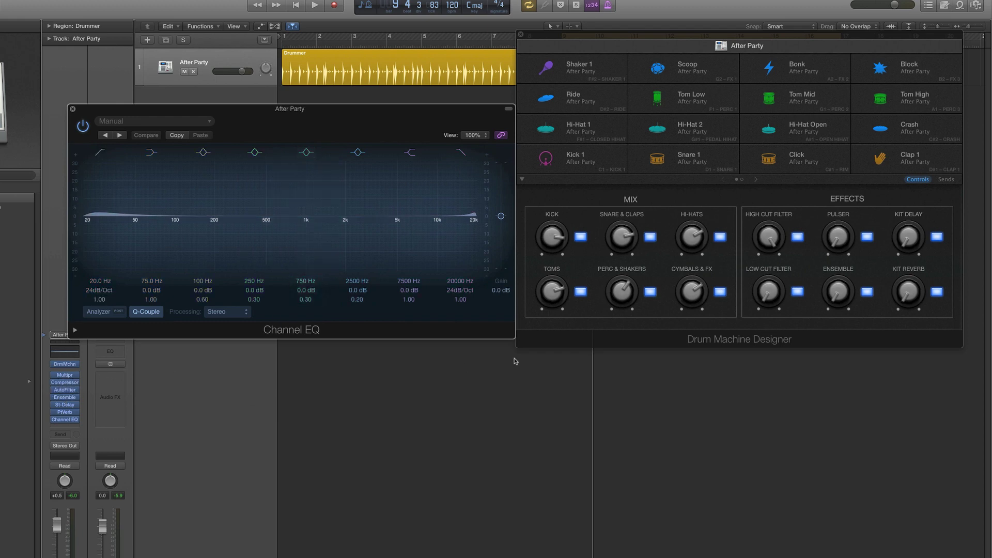
{"action": "mouse_move", "coordinate": [769, 243]}
{"action": "left_mouse_down"}
{"action": "mouse_move", "coordinate": [769, 348]}
{"action": "mouse_move", "coordinate": [770, 228]}
{"action": "left_mouse_up"}
{"action": "key", "text": "space"}
{"action": "left_click_drag", "start_coordinate": [769, 294], "coordinate": [780, 187]}
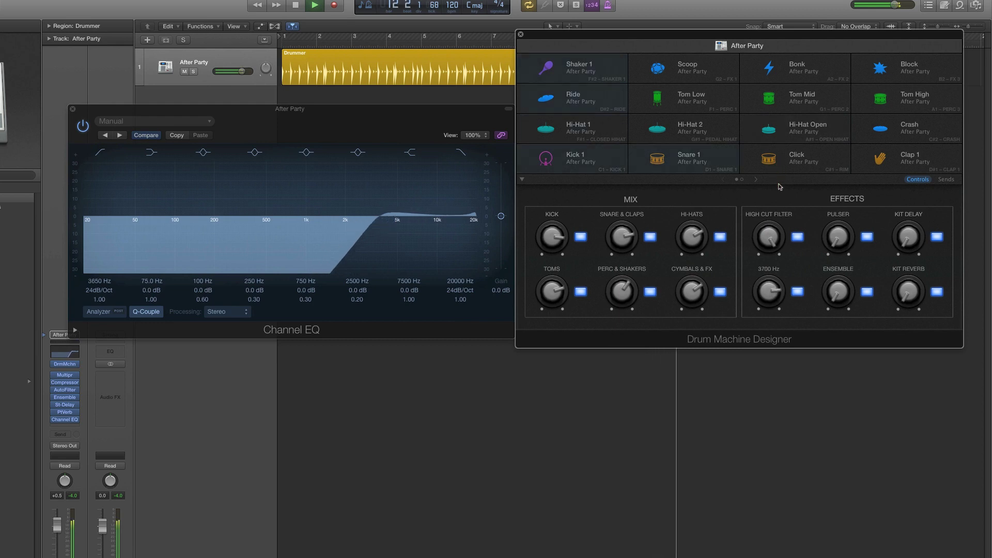
Switch off the Low Cut Filter with its knob at minimum, and stop playback and close the Channel EQ
{"action": "left_click", "coordinate": [797, 291]}
{"action": "left_click_drag", "start_coordinate": [768, 279], "coordinate": [791, 388]}
{"action": "key", "text": "space"}
{"action": "left_click", "coordinate": [73, 110]}
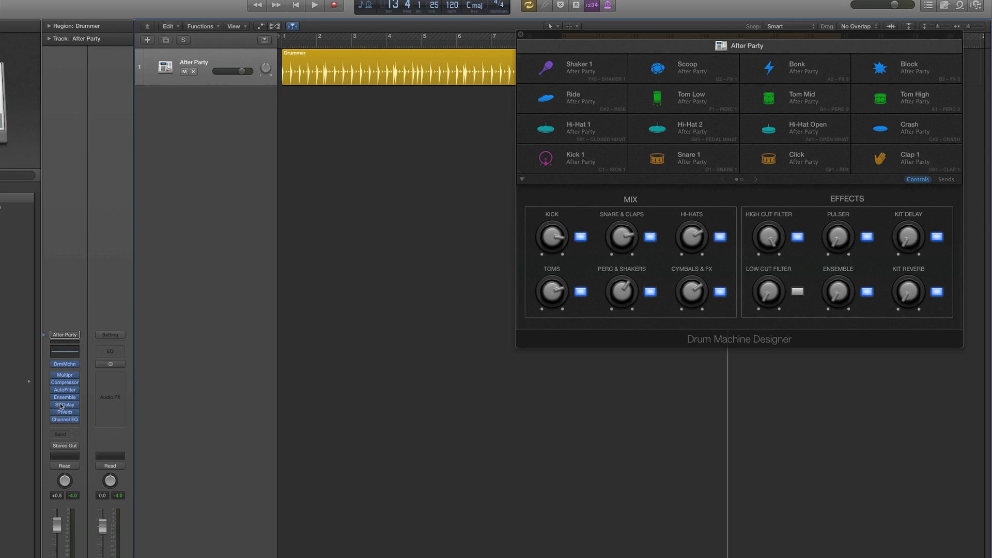
Try the Kit Delay knob during playback with the Stereo Delay plug-in in view, return it to 0%, and close the plug-in
{"action": "mouse_move", "coordinate": [65, 416]}
{"action": "left_click", "coordinate": [907, 234]}
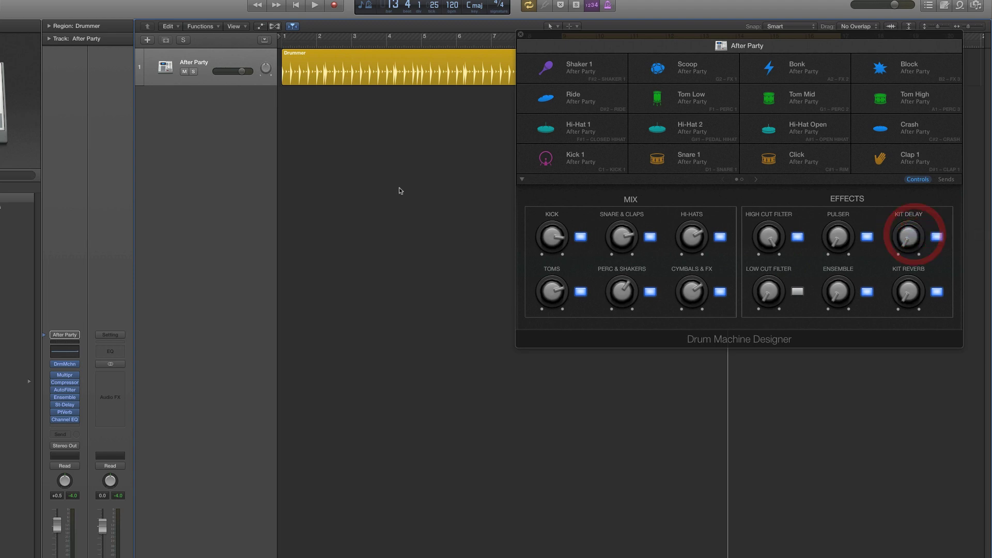
{"action": "left_click_drag", "start_coordinate": [57, 16], "coordinate": [436, 175]}
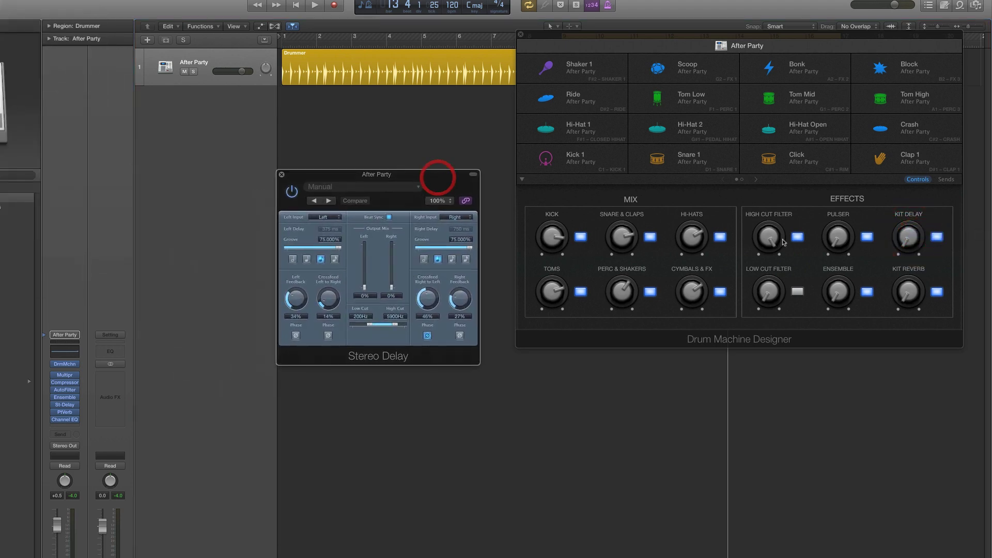
{"action": "left_click", "coordinate": [911, 239]}
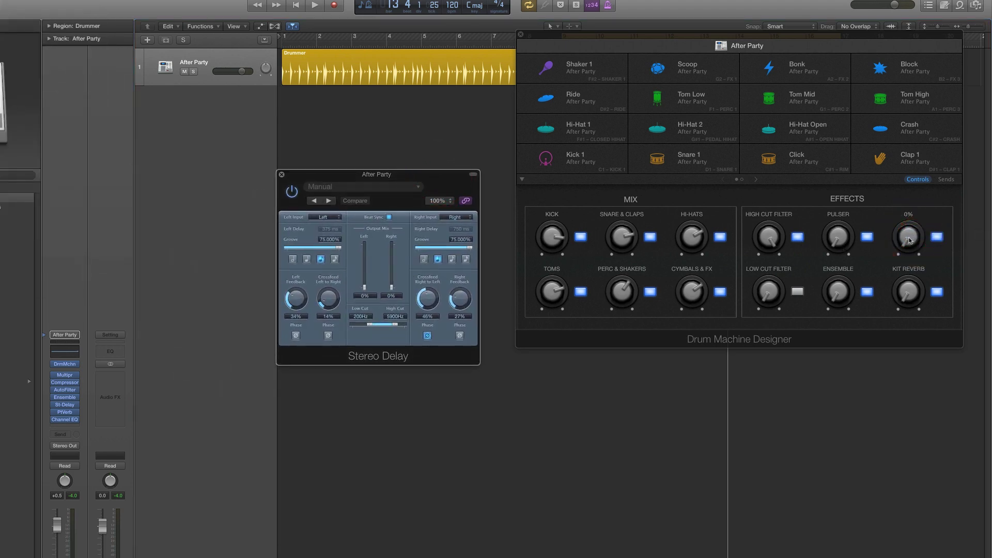
{"action": "key", "text": "space"}
{"action": "left_click_drag", "start_coordinate": [909, 240], "coordinate": [920, 161]}
{"action": "key", "text": "space"}
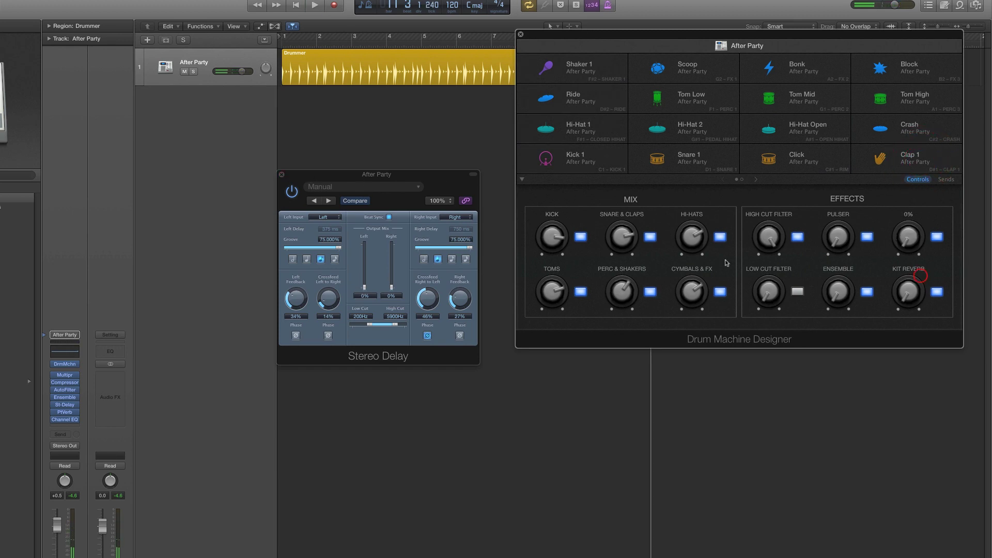
{"action": "left_click", "coordinate": [282, 174]}
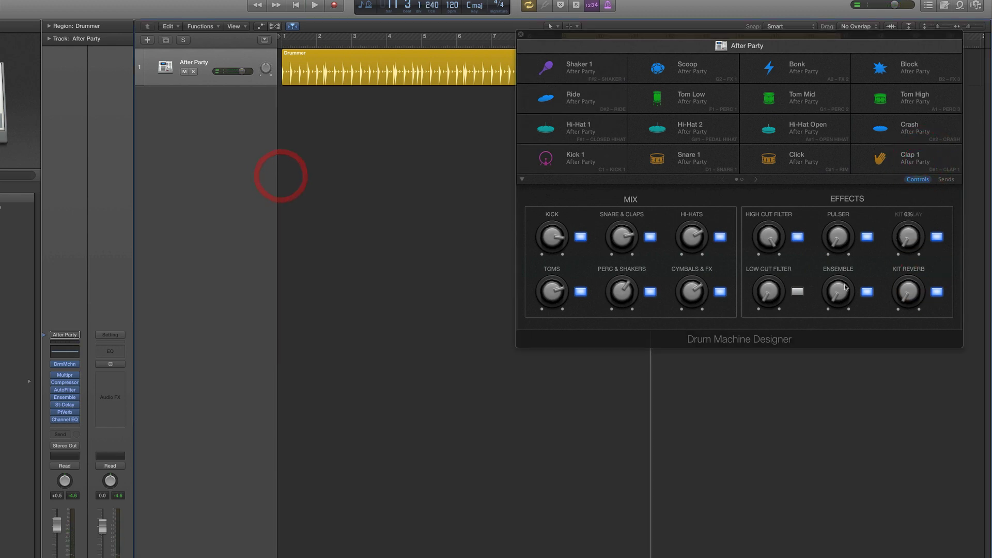
Try the Kit Reverb knob during playback with the PlatinumVerb plug-in in view, leave it at 0%, and close the plug-in
{"action": "left_click", "coordinate": [904, 293]}
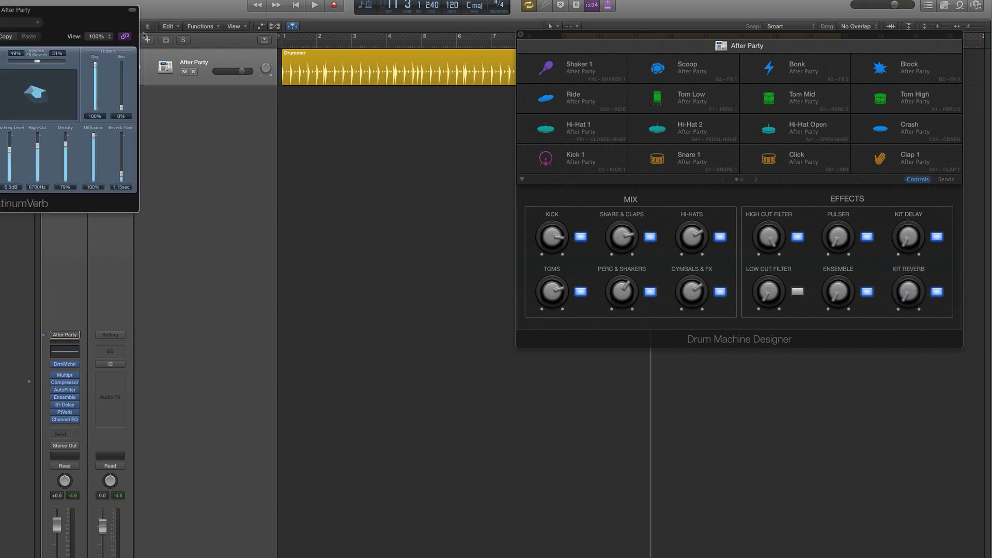
{"action": "left_click_drag", "start_coordinate": [93, 11], "coordinate": [449, 158]}
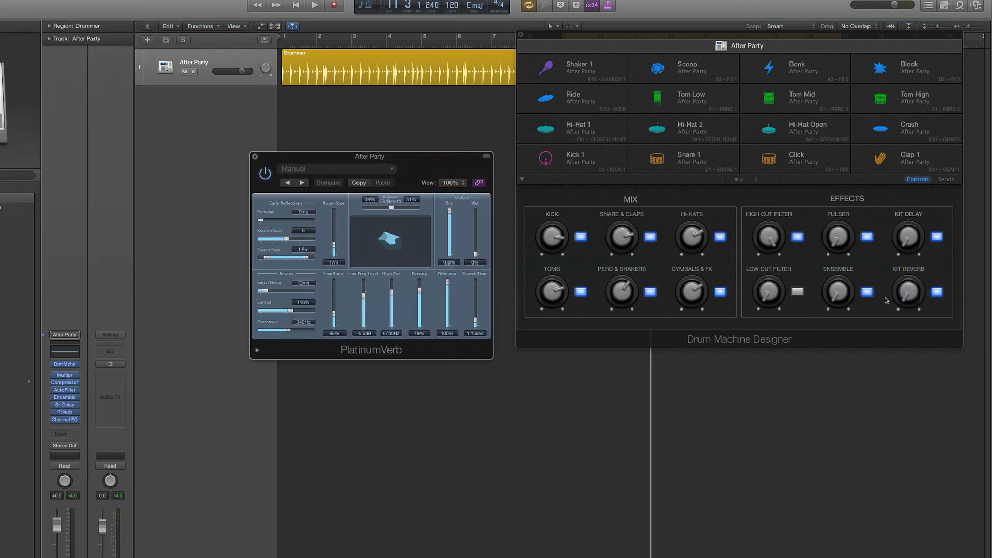
{"action": "key", "text": "space"}
{"action": "mouse_move", "coordinate": [906, 292]}
{"action": "left_mouse_down"}
{"action": "mouse_move", "coordinate": [904, 206]}
{"action": "mouse_move", "coordinate": [906, 292]}
{"action": "left_mouse_up"}
{"action": "key", "text": "space"}
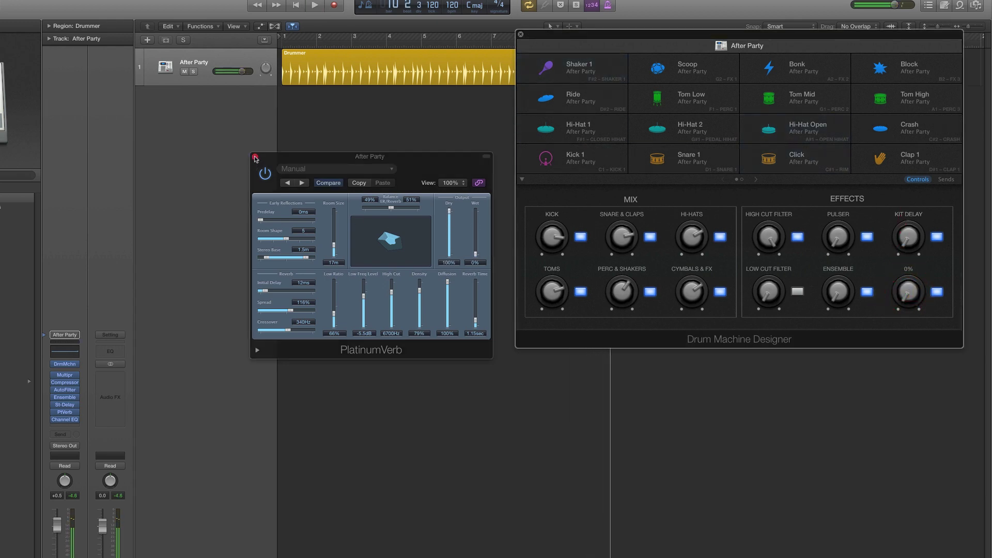
{"action": "left_click", "coordinate": [256, 157]}
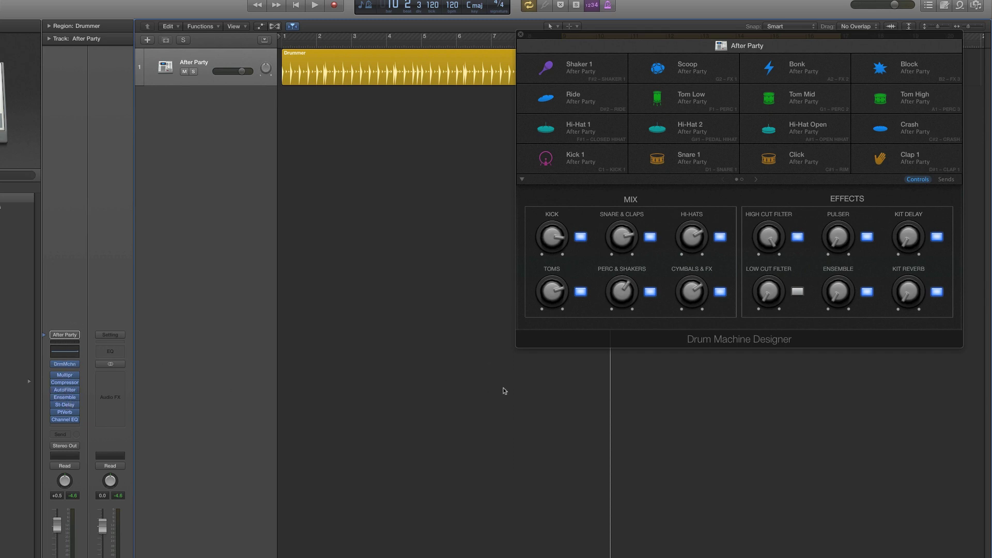
Show the Sends page with the group delay and reverb knobs, and reopen the Mixer
{"action": "left_click_drag", "start_coordinate": [677, 36], "coordinate": [675, 43]}
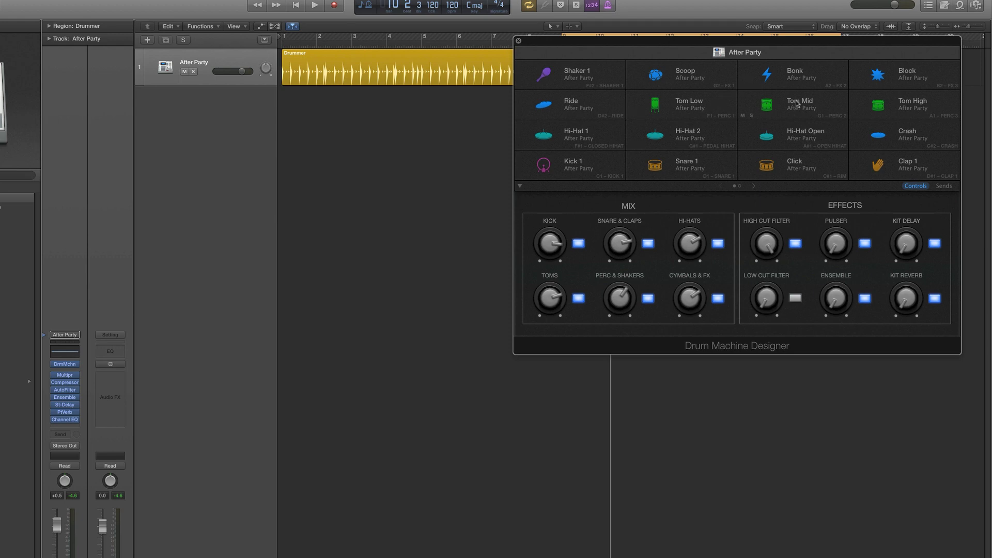
{"action": "left_click", "coordinate": [942, 186]}
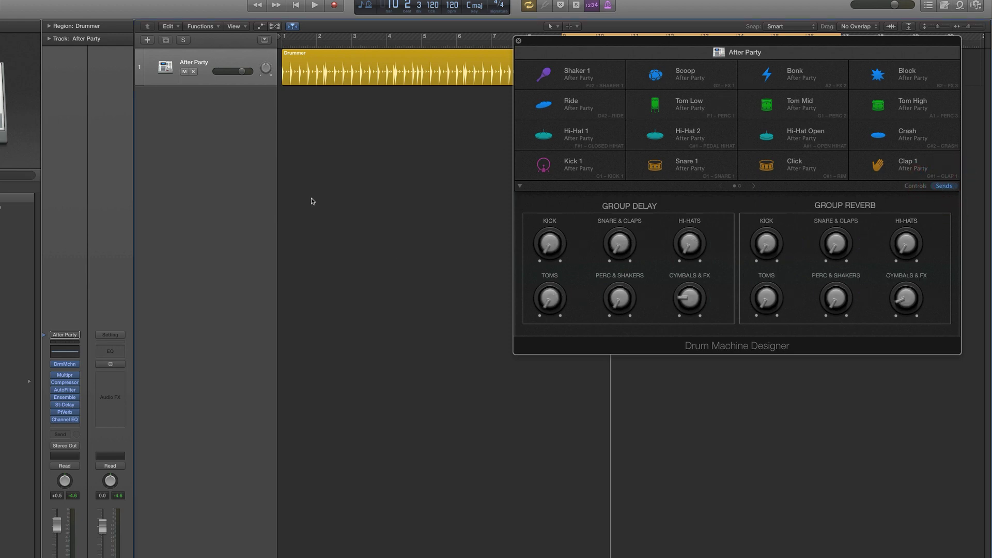
{"action": "key", "text": "x"}
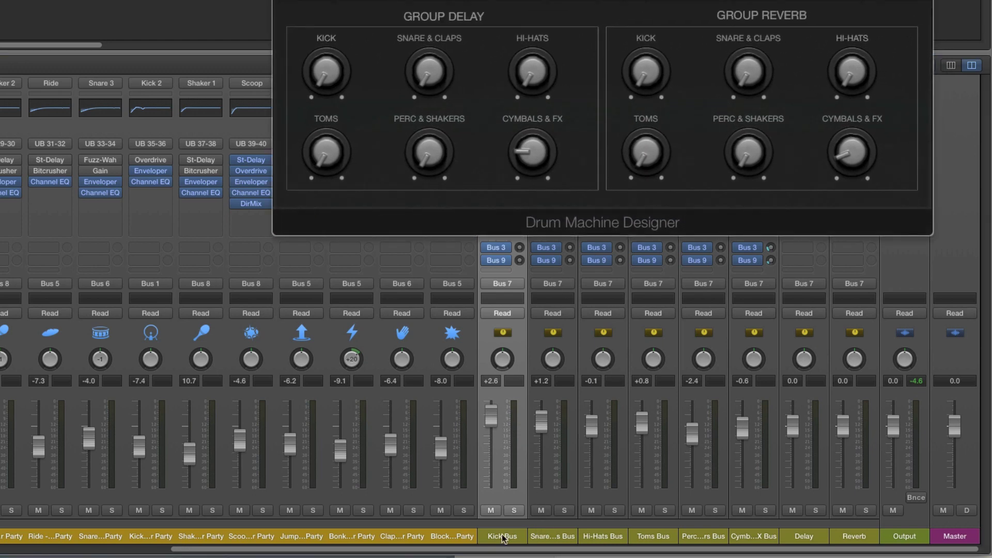
Select the group bus channel strips from Kick Bus through Cymbals & FX Bus in the Mixer
{"action": "left_click", "coordinate": [566, 536], "text": "shift"}
{"action": "left_click", "coordinate": [599, 539], "text": "shift"}
{"action": "left_click", "coordinate": [644, 539], "text": "shift"}
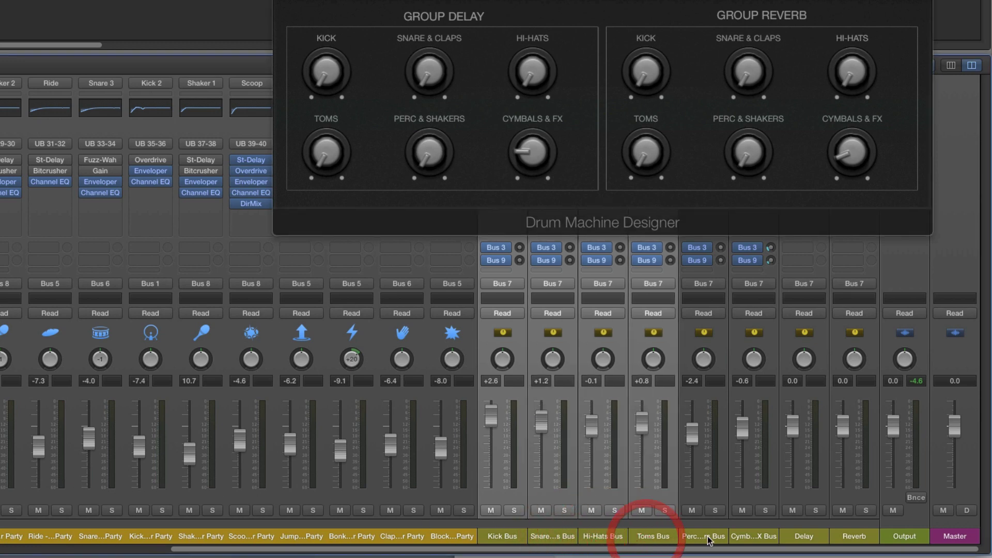
{"action": "left_click", "coordinate": [706, 539], "text": "shift"}
{"action": "left_click", "coordinate": [748, 539], "text": "shift"}
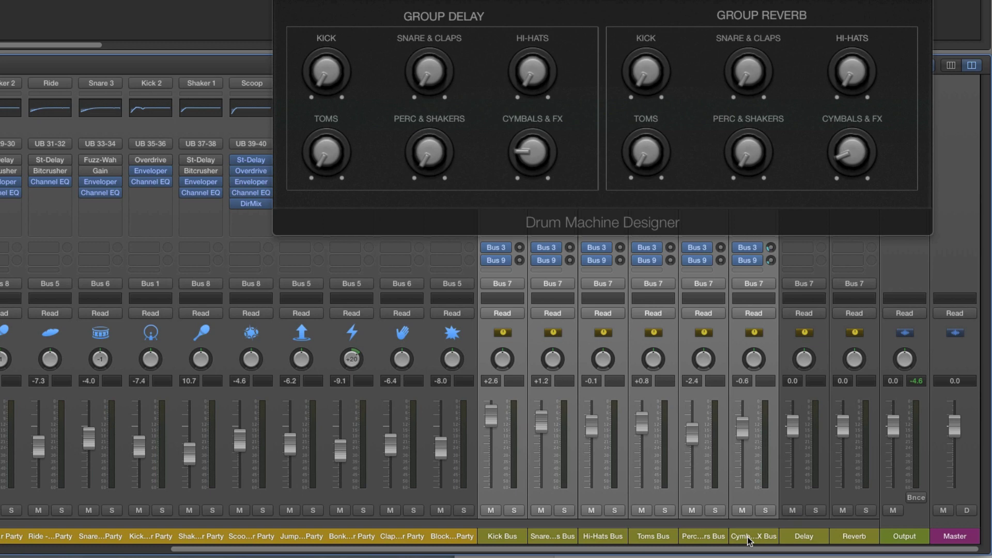
Examine the Kick Bus channel strip with its two sends, and the Delay and Reverb strips they feed
{"action": "left_click", "coordinate": [510, 538]}
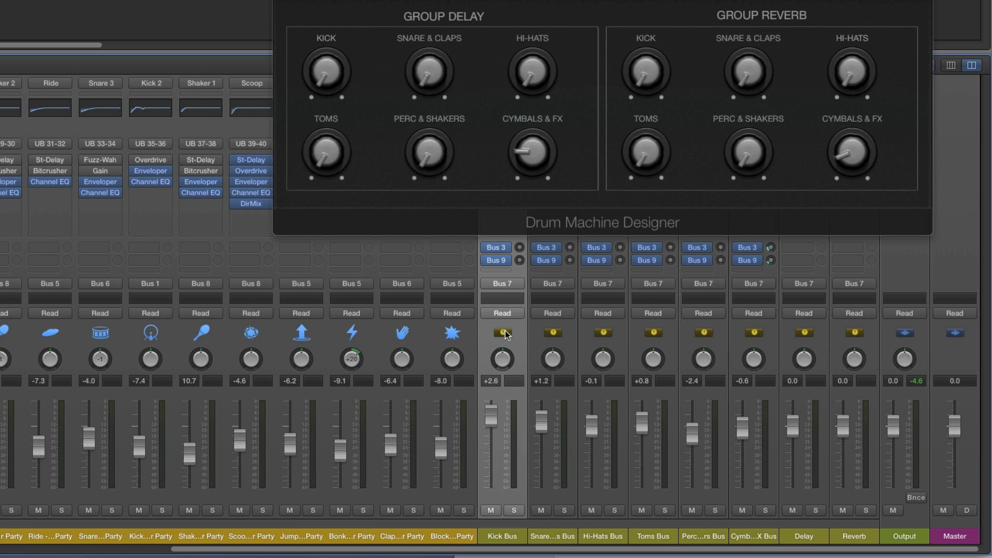
{"action": "mouse_move", "coordinate": [562, 252]}
{"action": "left_click", "coordinate": [804, 538]}
{"action": "left_click", "coordinate": [850, 539]}
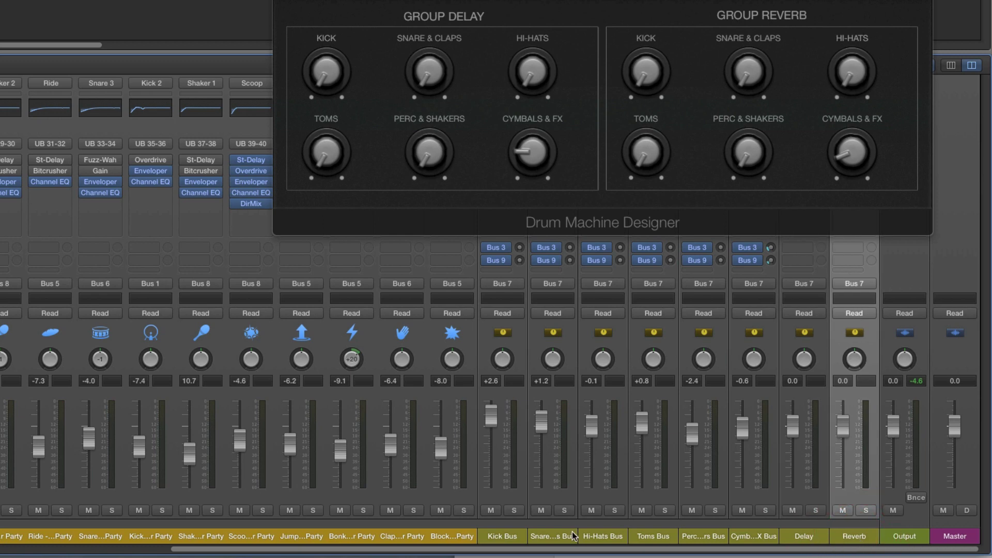
Try the Kick group delay and reverb knobs against the Kick Bus sends, and turn the Cymbals & FX group delay down to minimum
{"action": "left_click", "coordinate": [500, 538]}
{"action": "left_click_drag", "start_coordinate": [329, 75], "coordinate": [328, 13]}
{"action": "left_click_drag", "start_coordinate": [329, 57], "coordinate": [350, 162]}
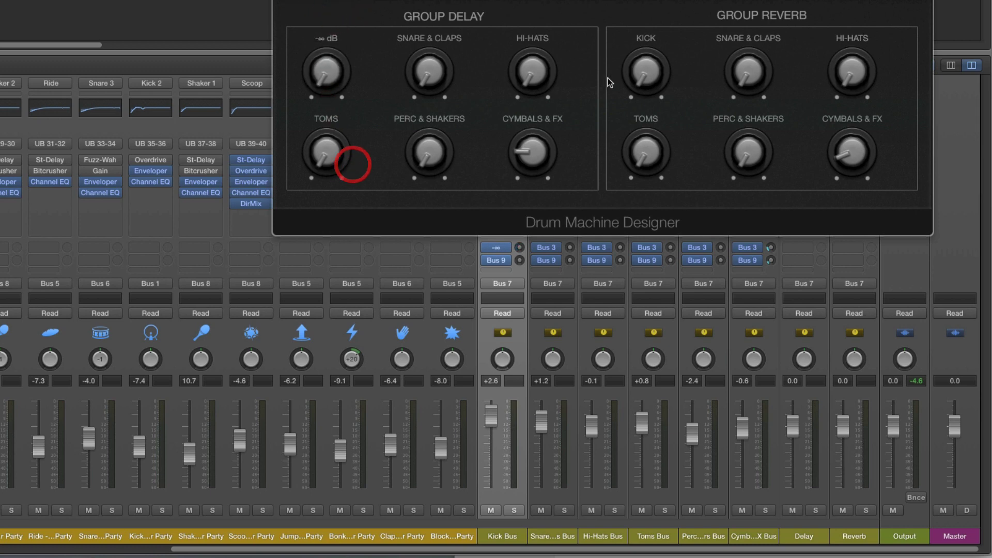
{"action": "left_click", "coordinate": [641, 71]}
{"action": "left_click_drag", "start_coordinate": [641, 71], "coordinate": [682, 138]}
{"action": "left_click_drag", "start_coordinate": [532, 151], "coordinate": [552, 201]}
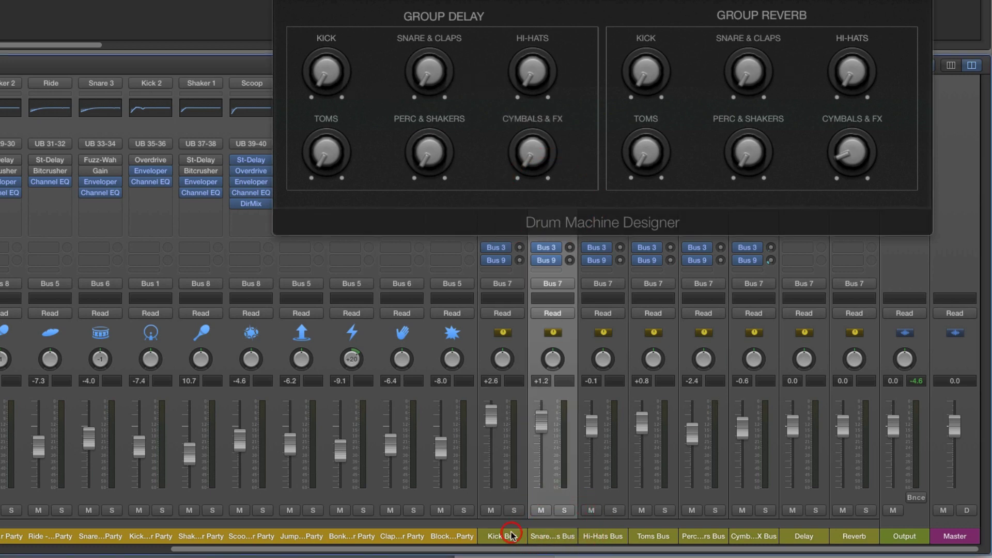
Highlight the six group bus strips again, and close the Mixer
{"action": "left_click_drag", "start_coordinate": [564, 540], "coordinate": [752, 540]}
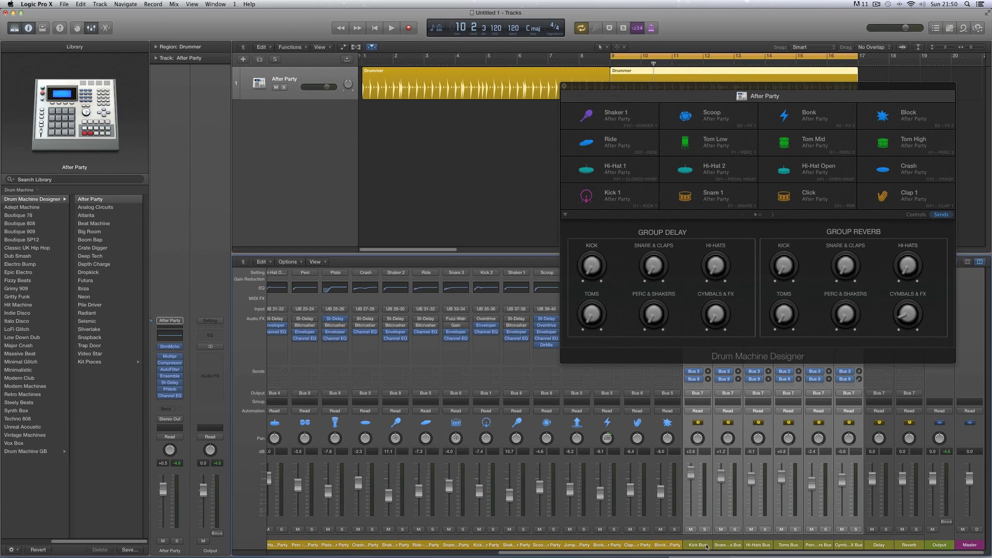
{"action": "left_click", "coordinate": [514, 538]}
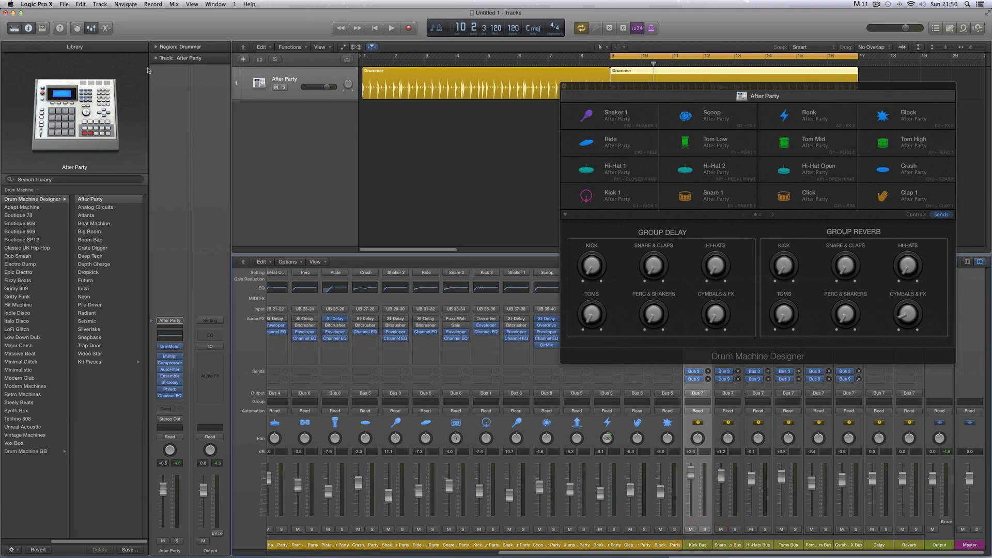
{"action": "left_click", "coordinate": [90, 31]}
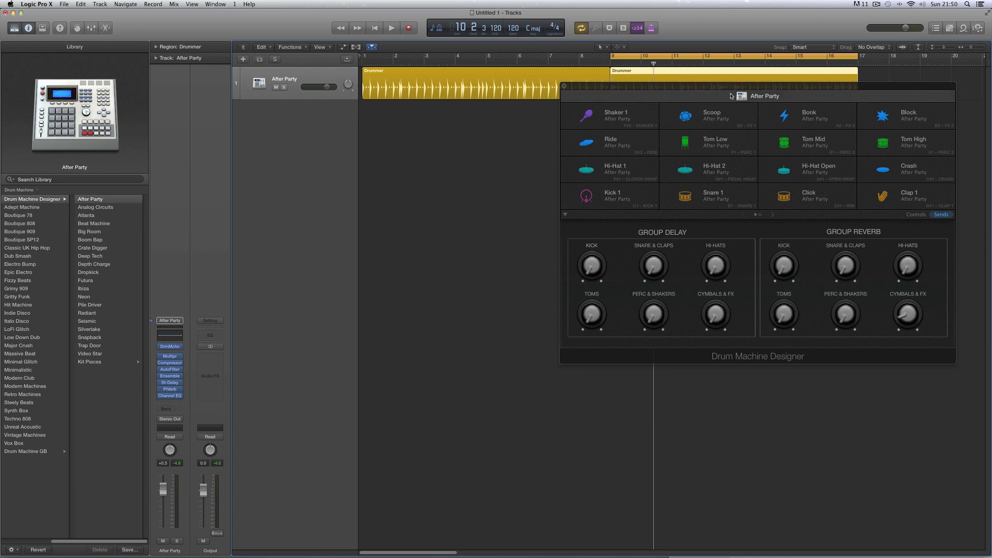
{"action": "left_click_drag", "start_coordinate": [728, 91], "coordinate": [723, 115]}
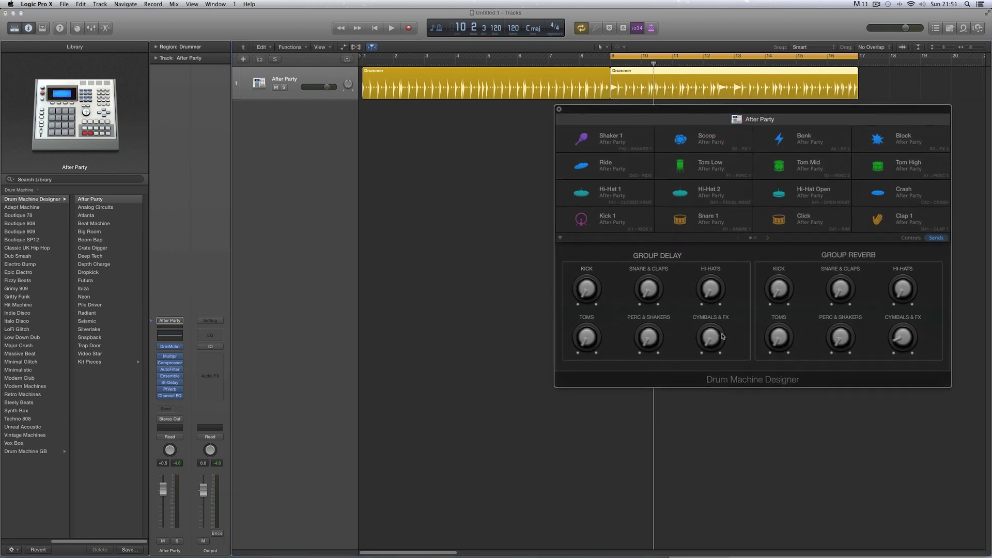
View the Kick 1 pad's controls, and return to the After Party kit's main controls and channel strip
{"action": "left_click", "coordinate": [622, 226]}
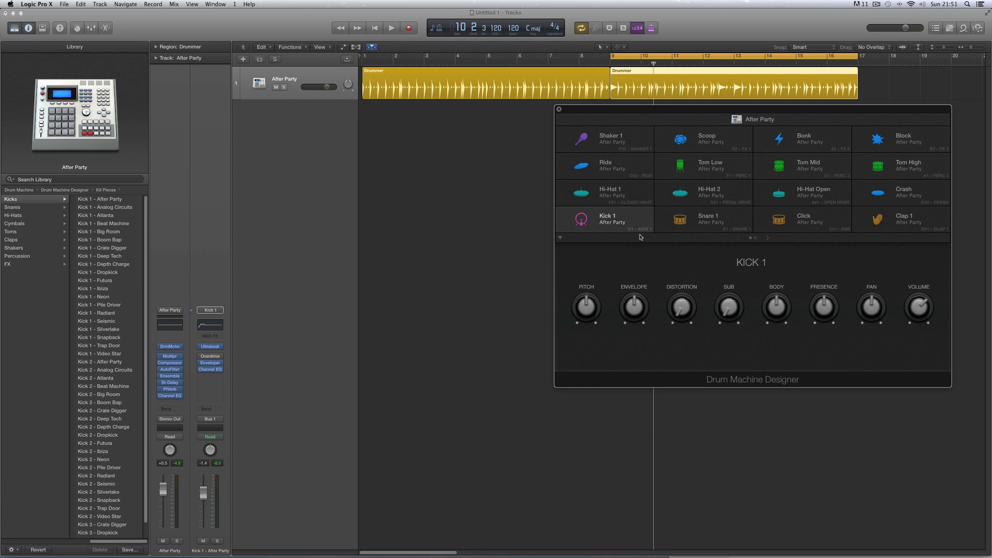
{"action": "left_click", "coordinate": [736, 120]}
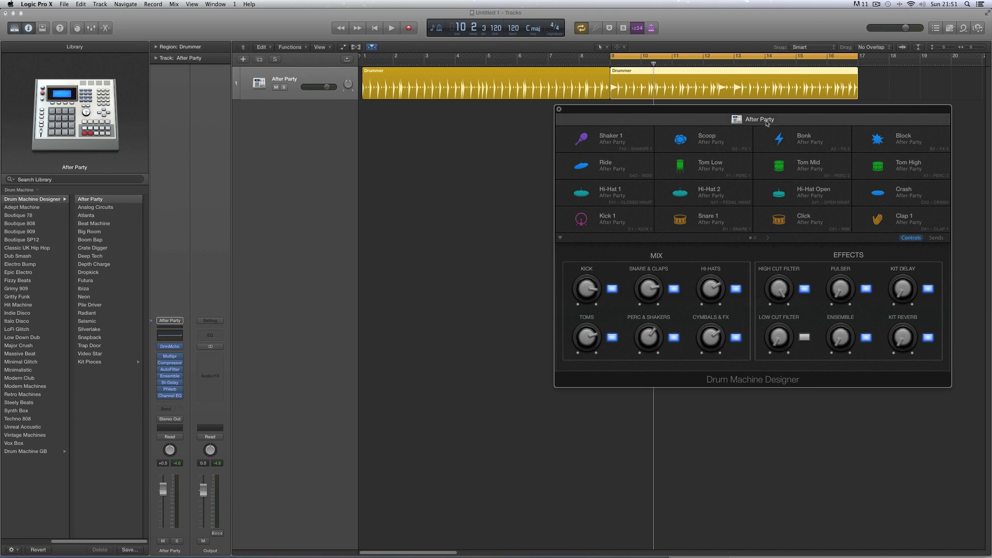
{"action": "left_click", "coordinate": [164, 315]}
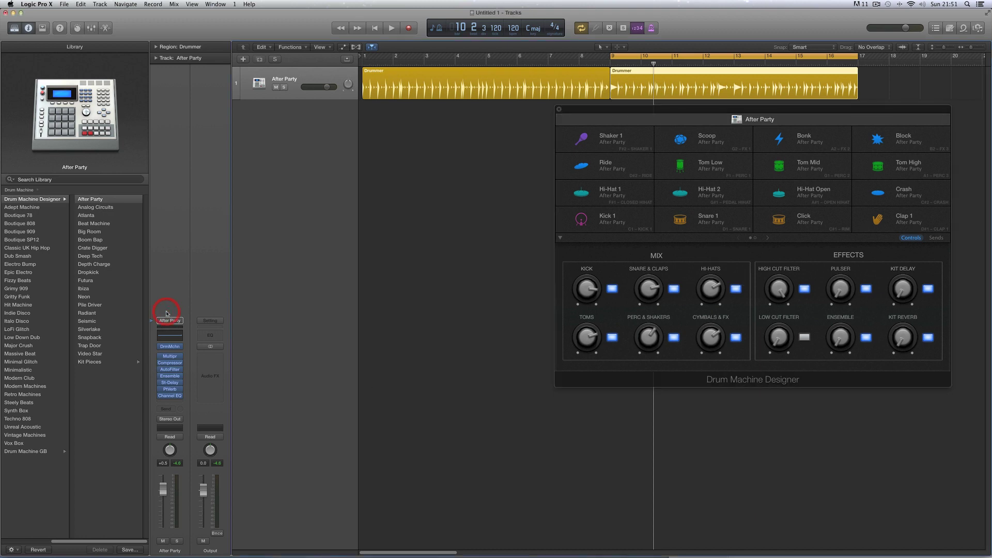
{"action": "mouse_move", "coordinate": [167, 397]}
Audition the Snare 1 pad and compare its own controls and channel strip with the kit's main channel strip
{"action": "left_click", "coordinate": [702, 218]}
{"action": "left_click", "coordinate": [702, 217]}
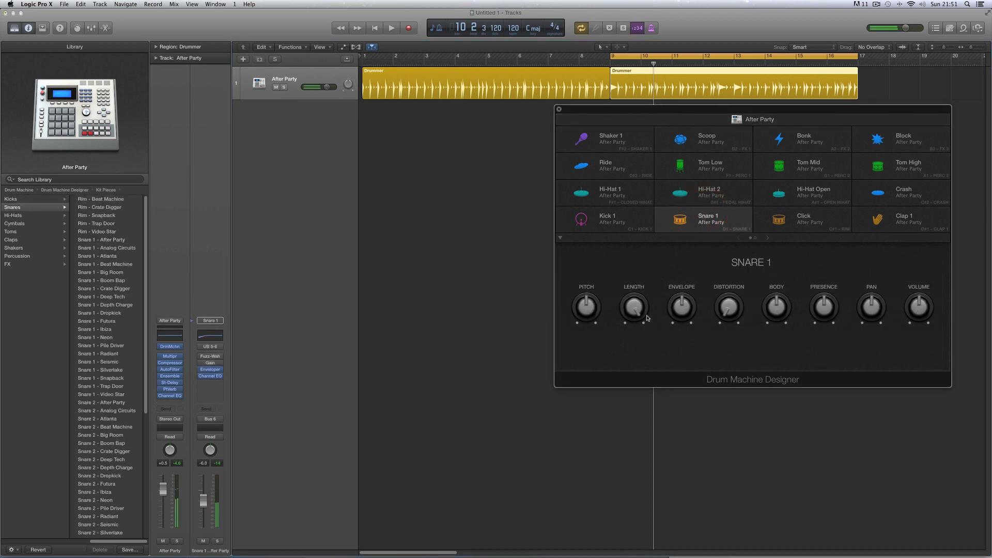
{"action": "left_click", "coordinate": [170, 313]}
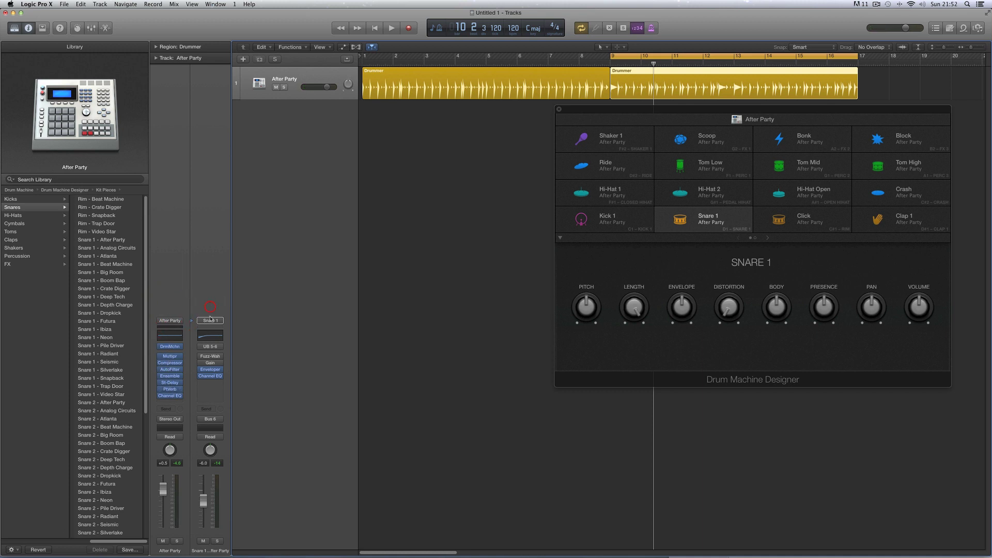
{"action": "mouse_move", "coordinate": [723, 216]}
{"action": "left_click", "coordinate": [700, 219]}
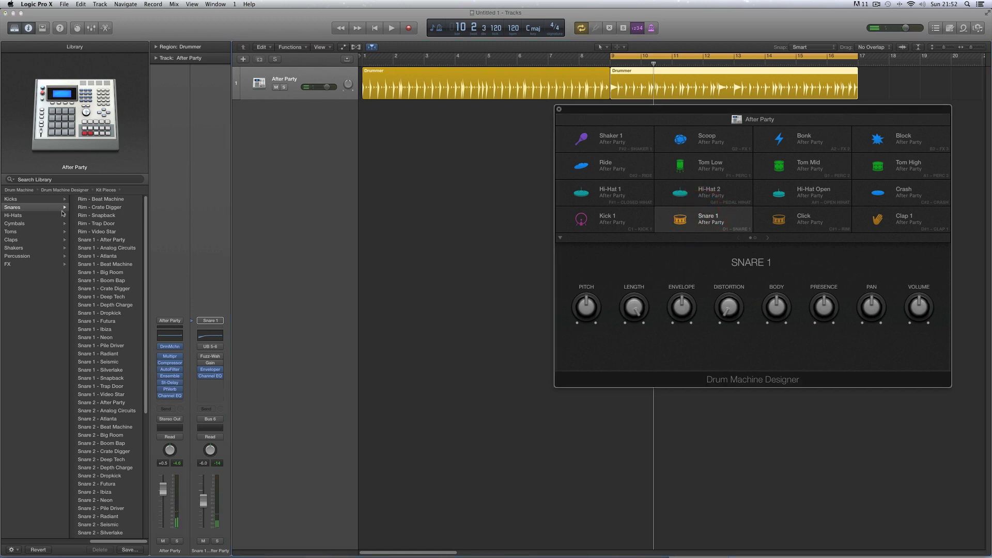
Browse the Snares kit pieces available in the Library for the Snare 1 pad
{"action": "left_click", "coordinate": [146, 217]}
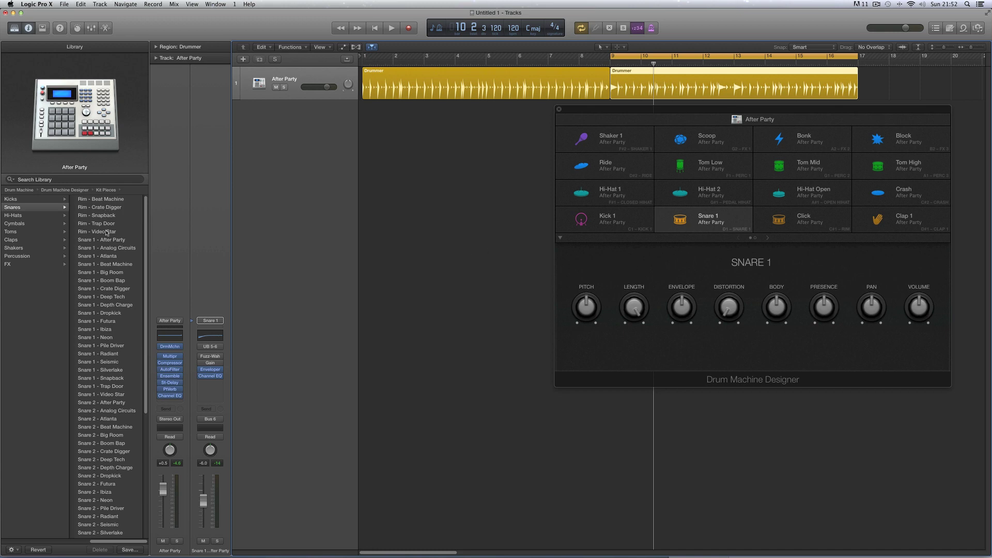
{"action": "scroll", "coordinate": [146, 253], "scroll_direction": "down", "scroll_amount": 5}
{"action": "left_click_drag", "start_coordinate": [146, 254], "coordinate": [147, 215]}
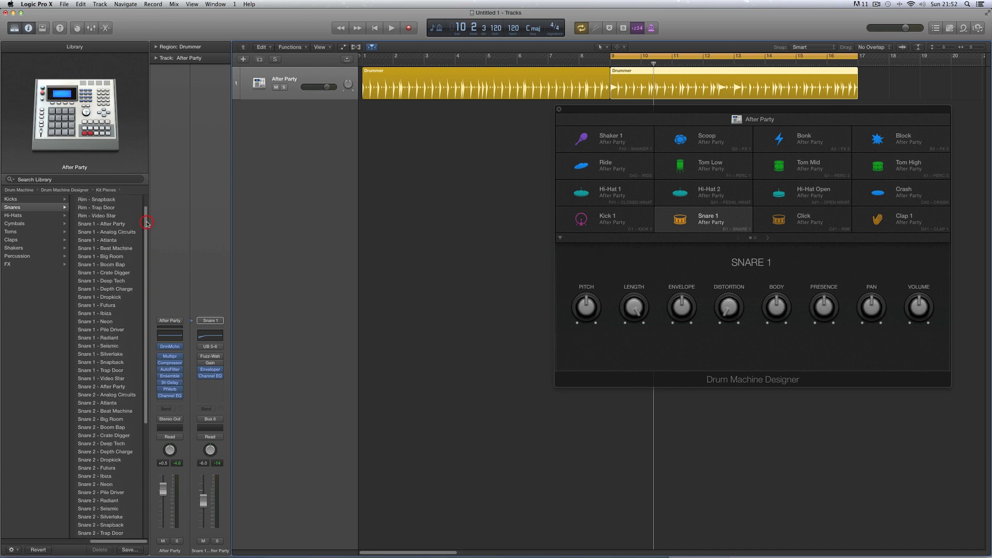
Select the Tom Mid pad and look through the Toms kit pieces in the Library
{"action": "left_click", "coordinate": [821, 170]}
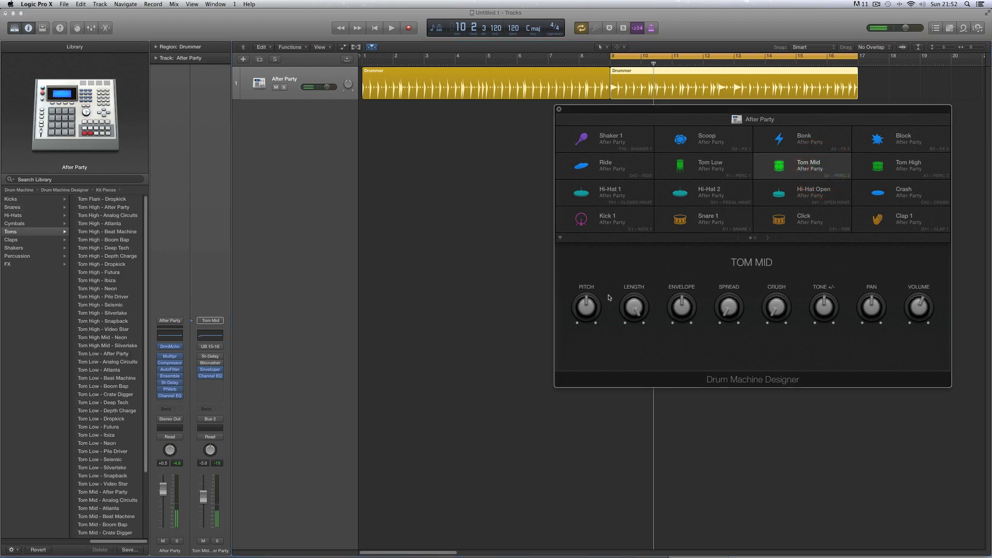
{"action": "left_click", "coordinate": [218, 311]}
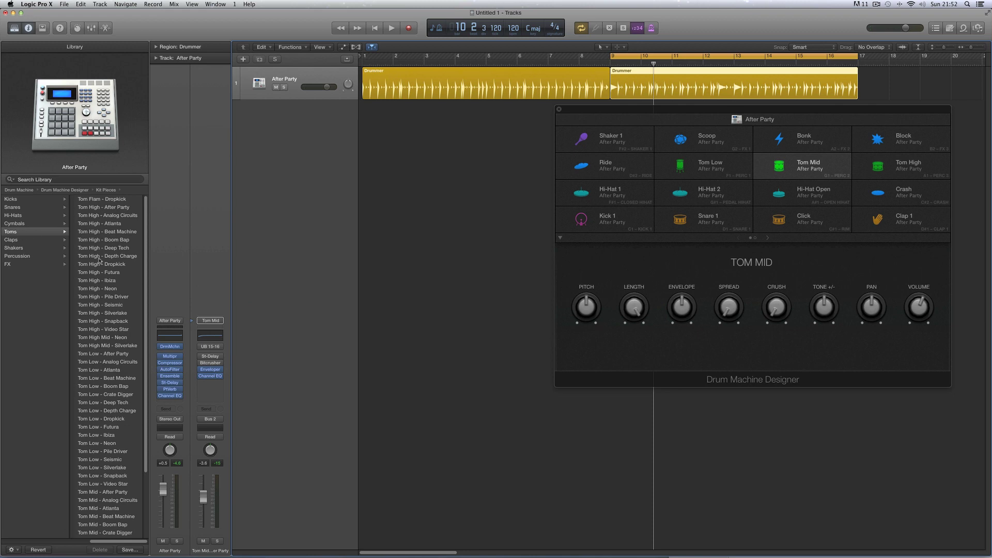
{"action": "mouse_move", "coordinate": [145, 314]}
{"action": "left_mouse_down"}
{"action": "mouse_move", "coordinate": [146, 393]}
{"action": "mouse_move", "coordinate": [148, 298]}
{"action": "mouse_move", "coordinate": [145, 316]}
{"action": "left_mouse_up"}
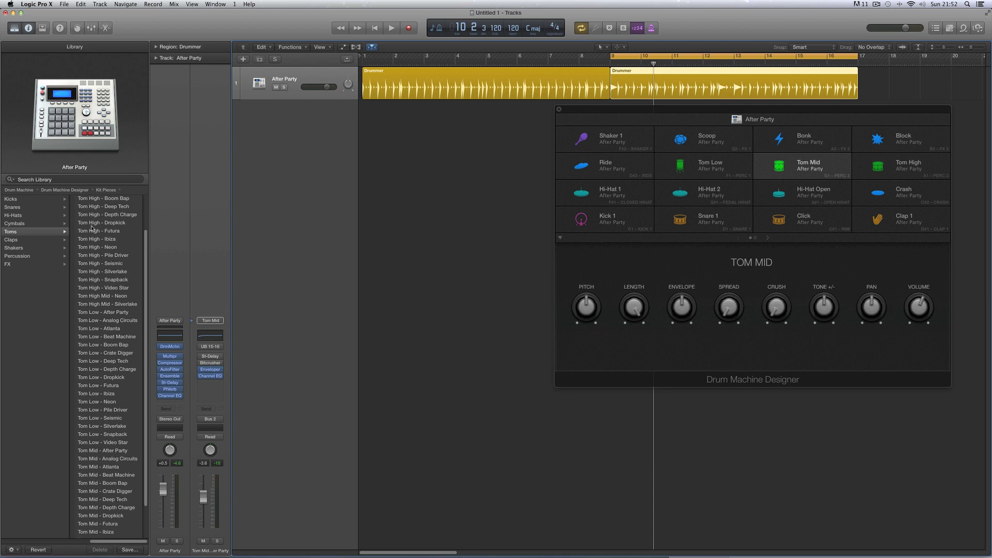
Look through every Library kit-piece category from Kicks to FX, and return to Kicks
{"action": "left_click", "coordinate": [15, 199]}
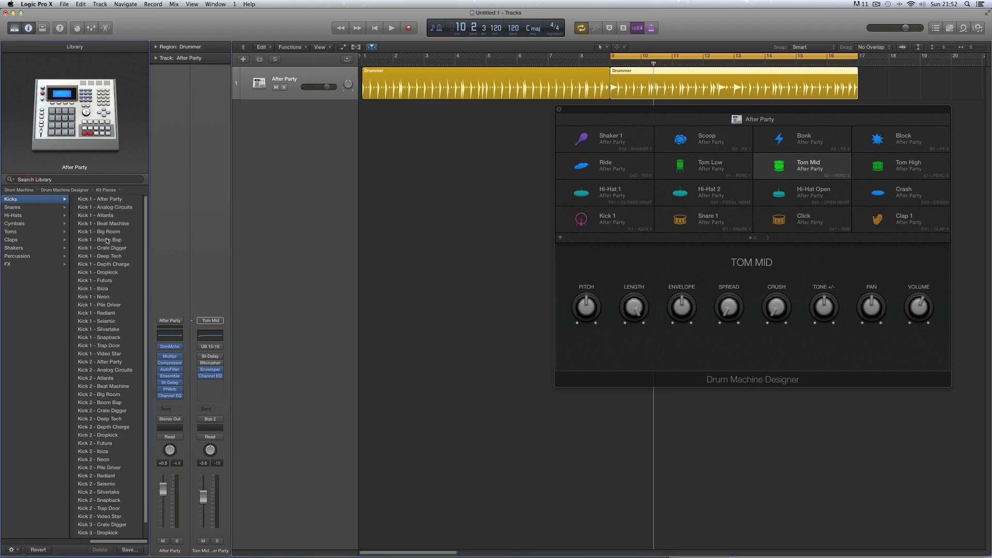
{"action": "left_click", "coordinate": [19, 209]}
{"action": "left_click", "coordinate": [16, 215]}
{"action": "left_click", "coordinate": [16, 223]}
{"action": "left_click", "coordinate": [13, 232]}
{"action": "left_click", "coordinate": [13, 240]}
{"action": "left_click", "coordinate": [14, 248]}
{"action": "left_click", "coordinate": [14, 256]}
{"action": "left_click", "coordinate": [14, 264]}
{"action": "key", "text": "Home"}
{"action": "left_click_drag", "start_coordinate": [577, 112], "coordinate": [578, 121]}
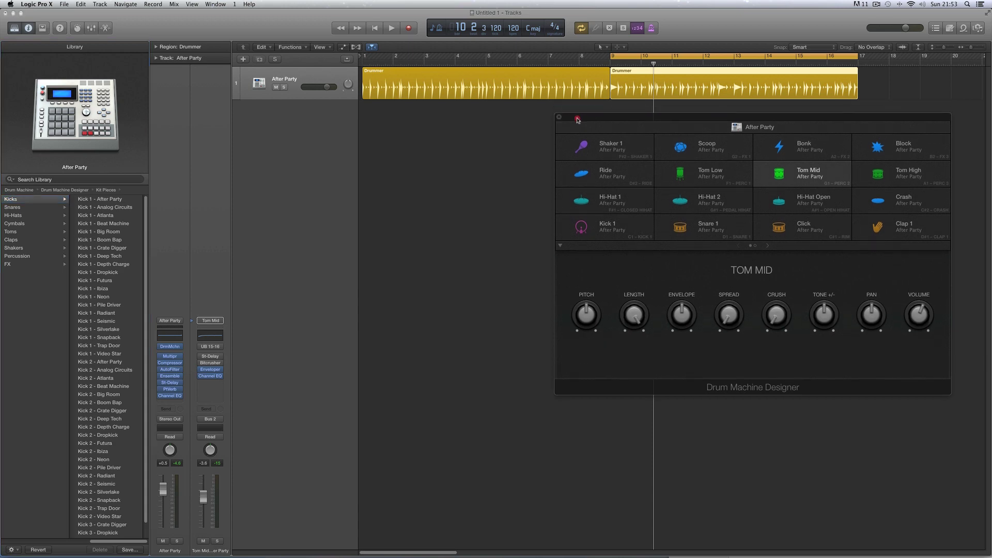
Return to the After Party kit's main controls and play the Drummer region briefly
{"action": "left_click", "coordinate": [737, 128]}
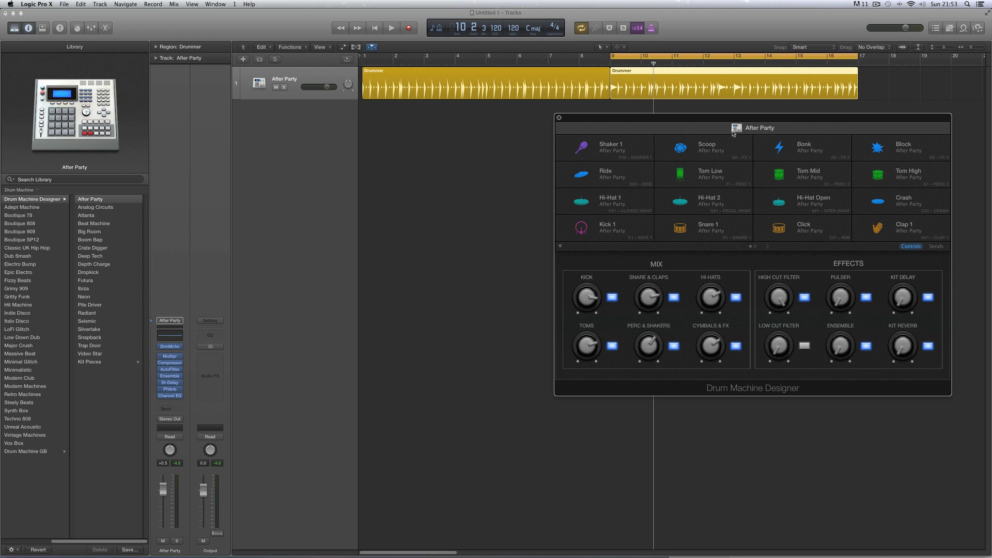
{"action": "key", "text": "space"}
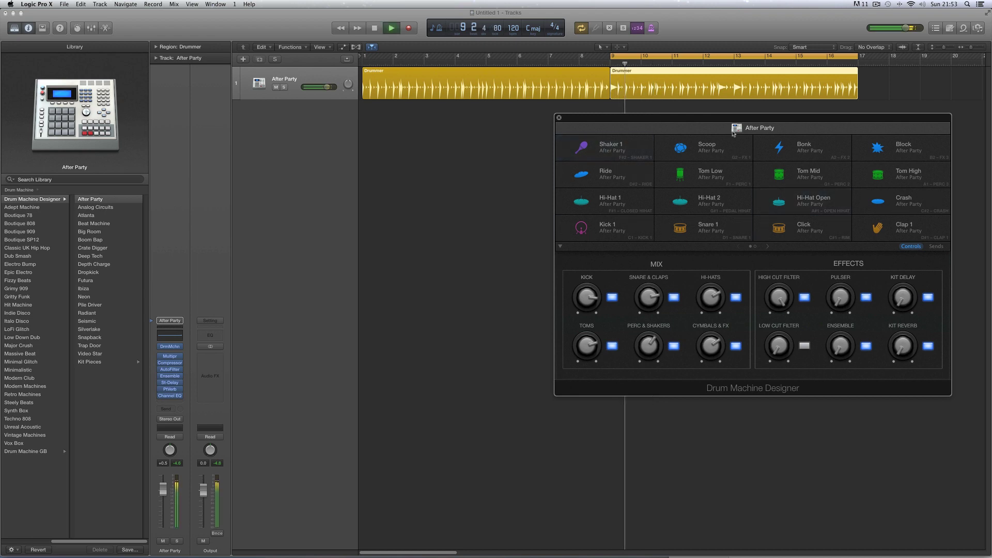
{"action": "left_click", "coordinate": [736, 128]}
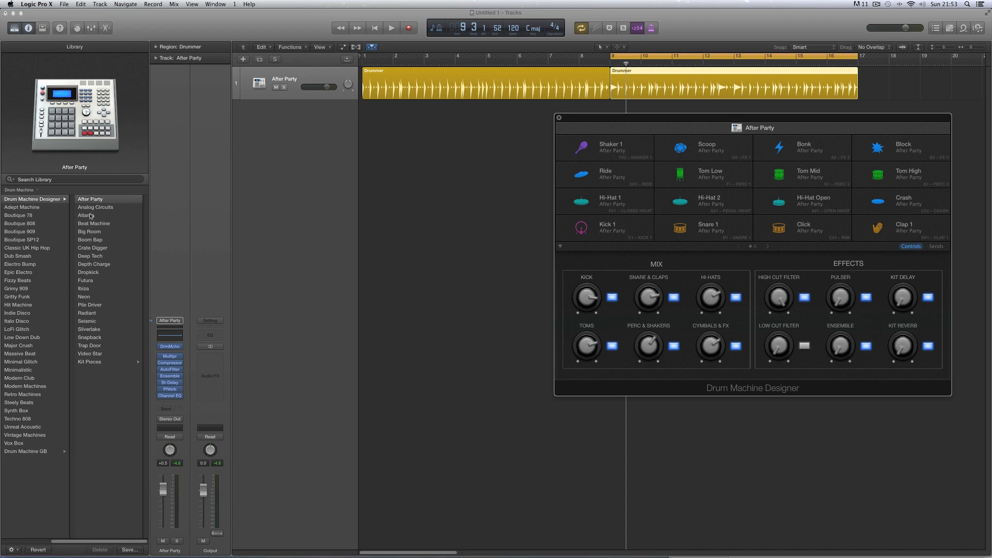
Load the DMD Custom 909 kit from the User Patches in the Library
{"action": "left_click", "coordinate": [7, 541]}
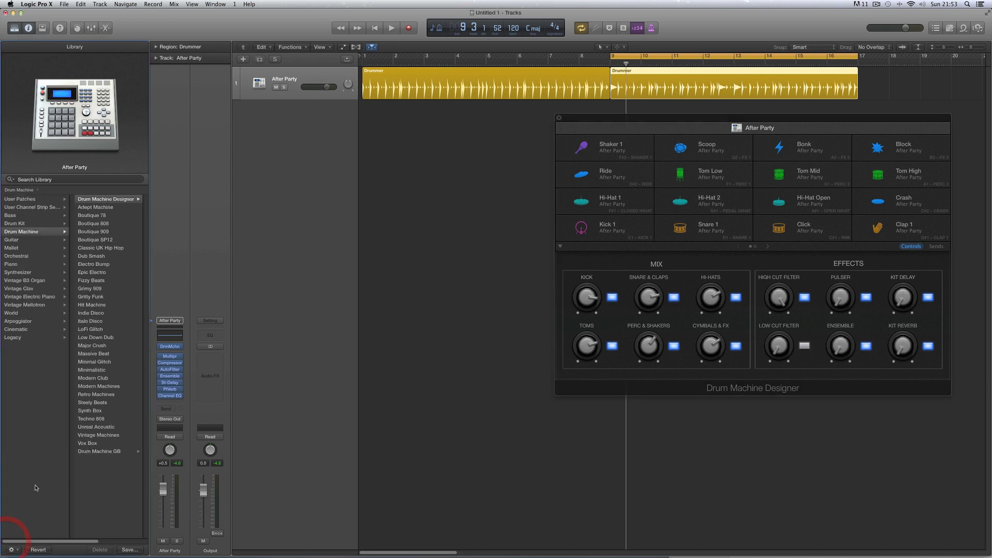
{"action": "left_click", "coordinate": [31, 201]}
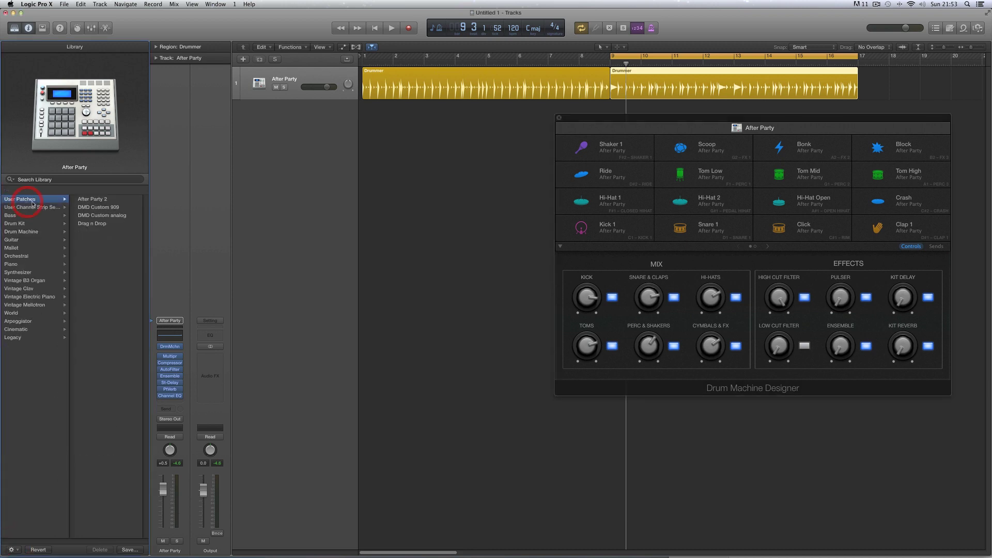
{"action": "left_click", "coordinate": [103, 208]}
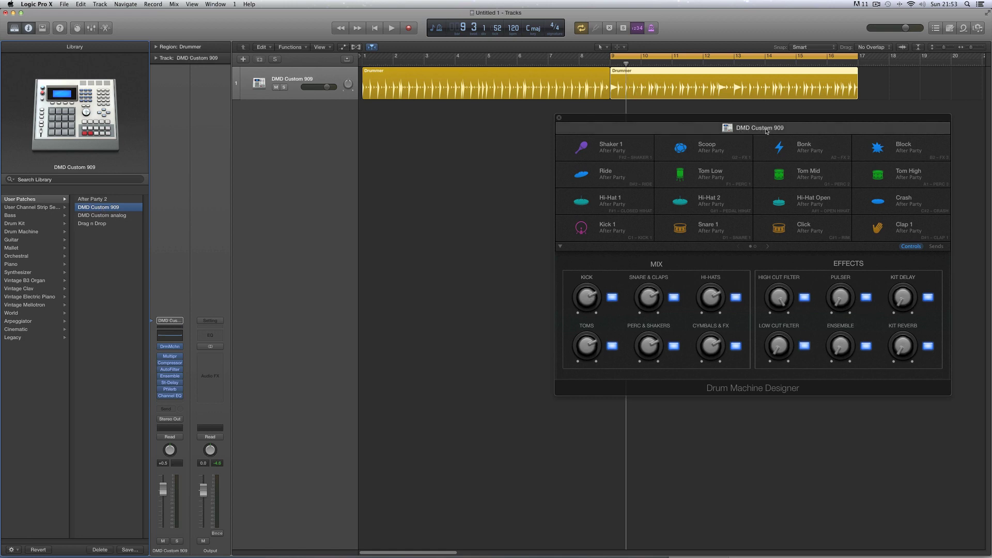
Play the pattern with the custom kit, adjust the Kick level in the Mix controls, and stop playback
{"action": "key", "text": "space"}
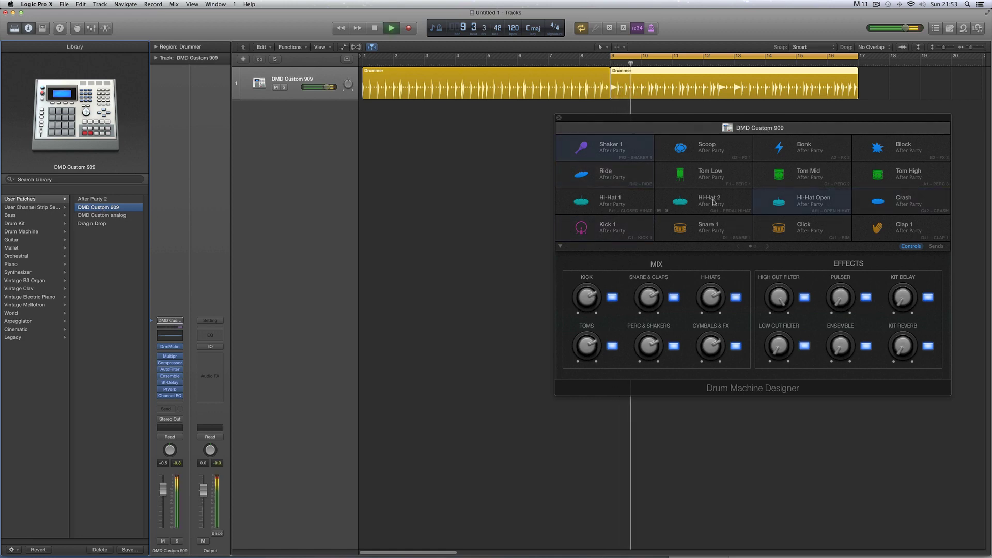
{"action": "left_click", "coordinate": [585, 300]}
{"action": "left_click_drag", "start_coordinate": [585, 300], "coordinate": [653, 310]}
{"action": "key", "text": "space"}
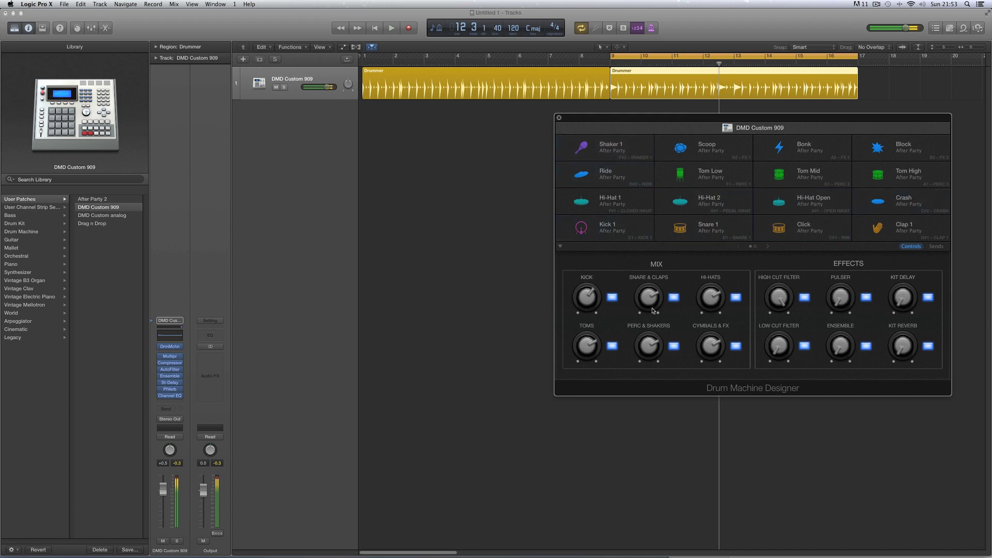
Select the Kick 1 pad, raise its channel fader to -2.7 dB, and adjust its pan
{"action": "left_click", "coordinate": [624, 229]}
{"action": "left_click_drag", "start_coordinate": [912, 317], "coordinate": [913, 333]}
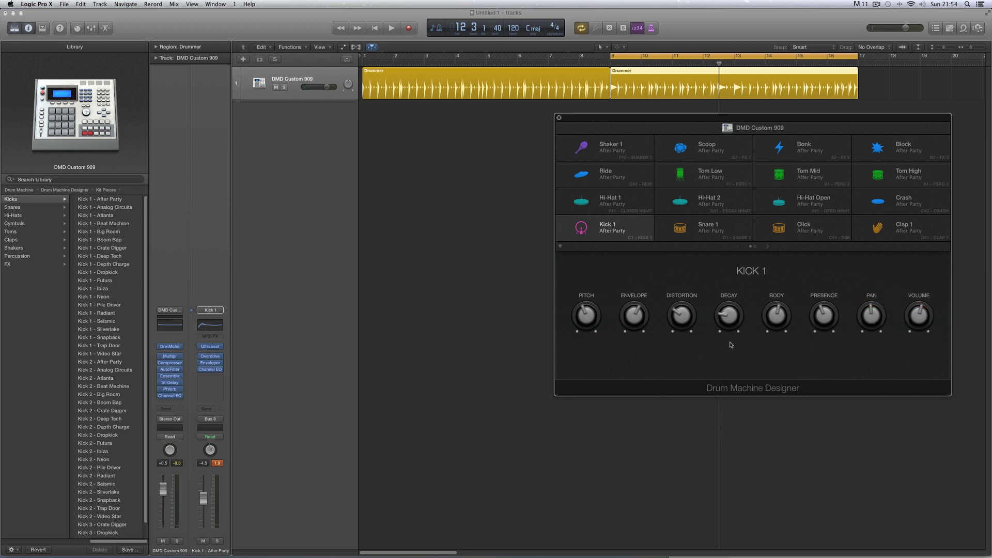
{"action": "left_click_drag", "start_coordinate": [203, 499], "coordinate": [203, 495]}
{"action": "left_click_drag", "start_coordinate": [211, 450], "coordinate": [212, 445]}
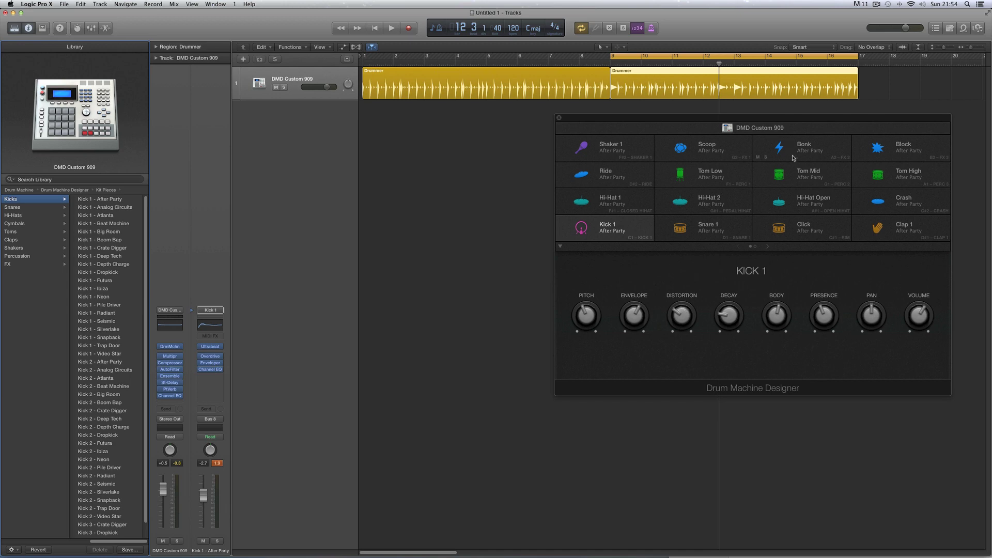
Play the pattern while adjusting Kick 1's decay, body and presence, set its distortion to 91%, and raise its envelope
{"action": "key", "text": "space"}
{"action": "mouse_move", "coordinate": [589, 316]}
{"action": "left_mouse_down"}
{"action": "mouse_move", "coordinate": [591, 346]}
{"action": "mouse_move", "coordinate": [581, 312]}
{"action": "mouse_move", "coordinate": [590, 285]}
{"action": "mouse_move", "coordinate": [588, 305]}
{"action": "left_mouse_up"}
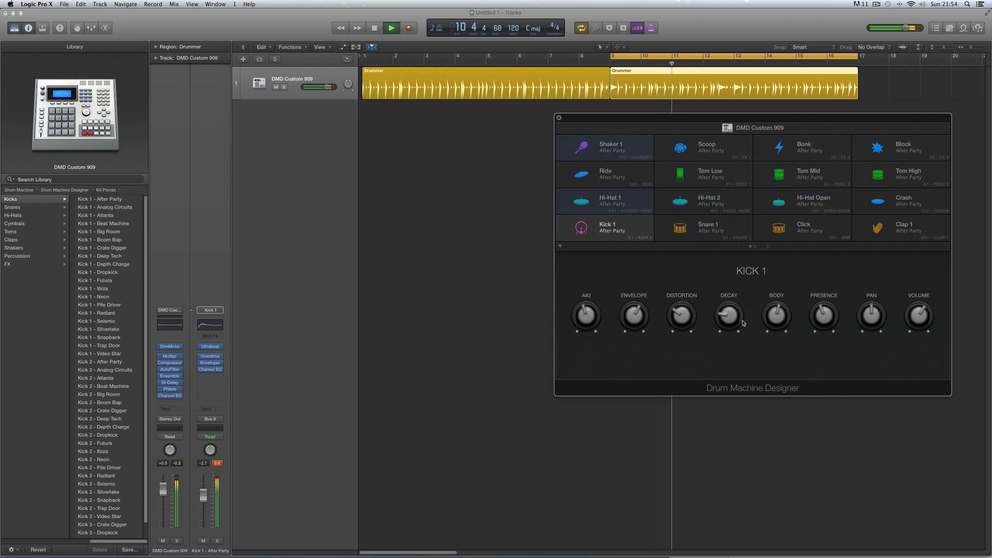
{"action": "left_click_drag", "start_coordinate": [718, 322], "coordinate": [821, 269]}
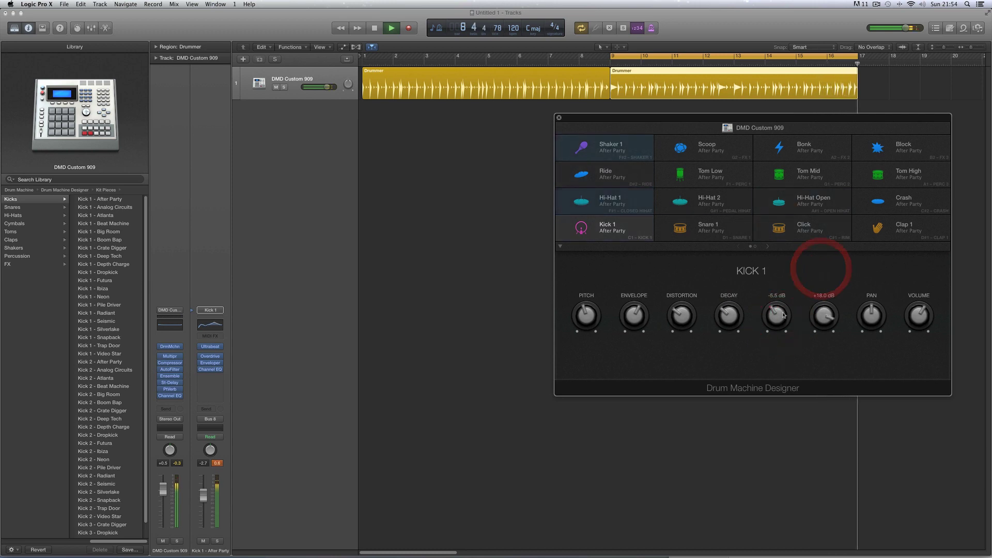
{"action": "left_click_drag", "start_coordinate": [785, 314], "coordinate": [776, 298]}
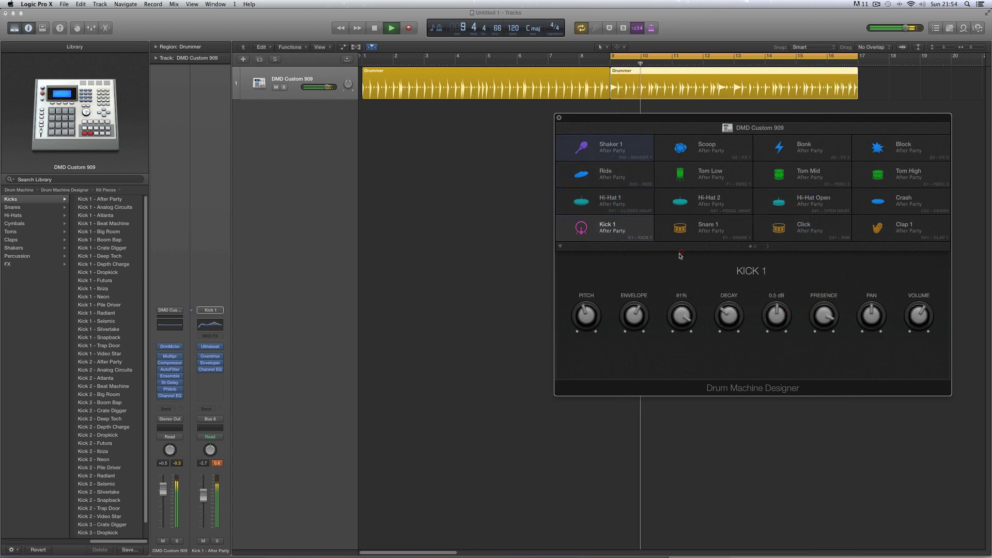
{"action": "left_click_drag", "start_coordinate": [635, 347], "coordinate": [633, 292]}
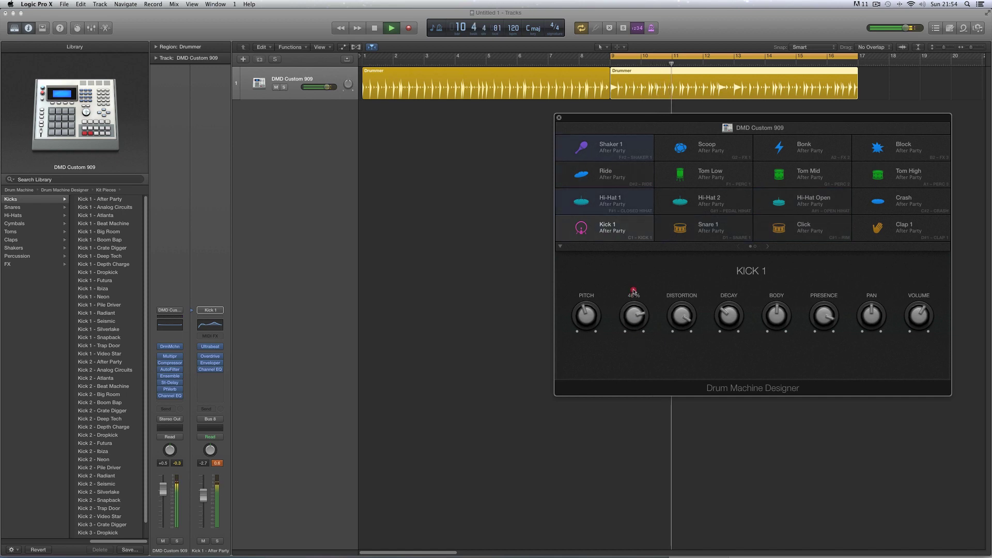
Fine-tune Kick 1's decay and body, bring its presence back down, stop playback, and close Drum Machine Designer
{"action": "left_click_drag", "start_coordinate": [727, 316], "coordinate": [775, 290]}
{"action": "left_click", "coordinate": [773, 321]}
{"action": "left_click_drag", "start_coordinate": [824, 316], "coordinate": [826, 352]}
{"action": "key", "text": "space"}
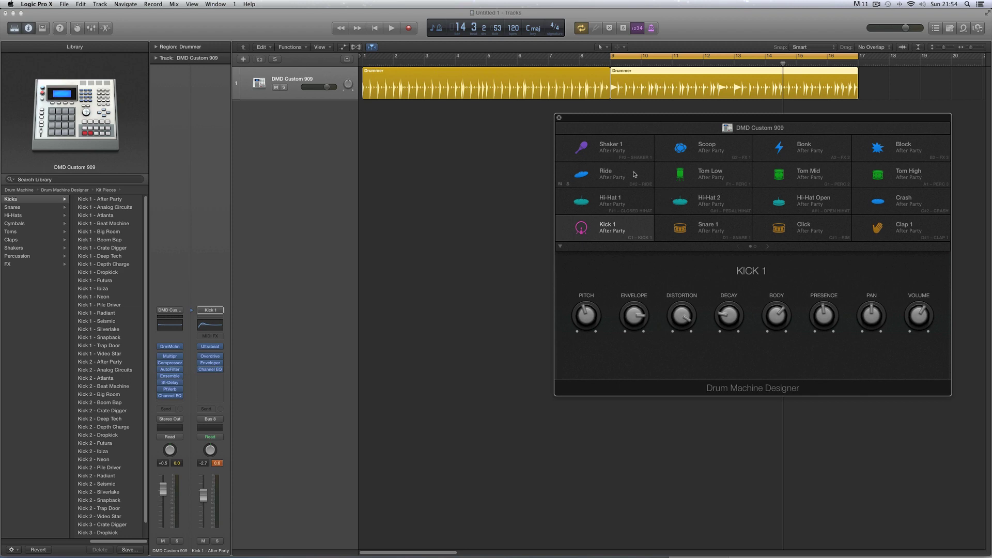
{"action": "left_click", "coordinate": [559, 120]}
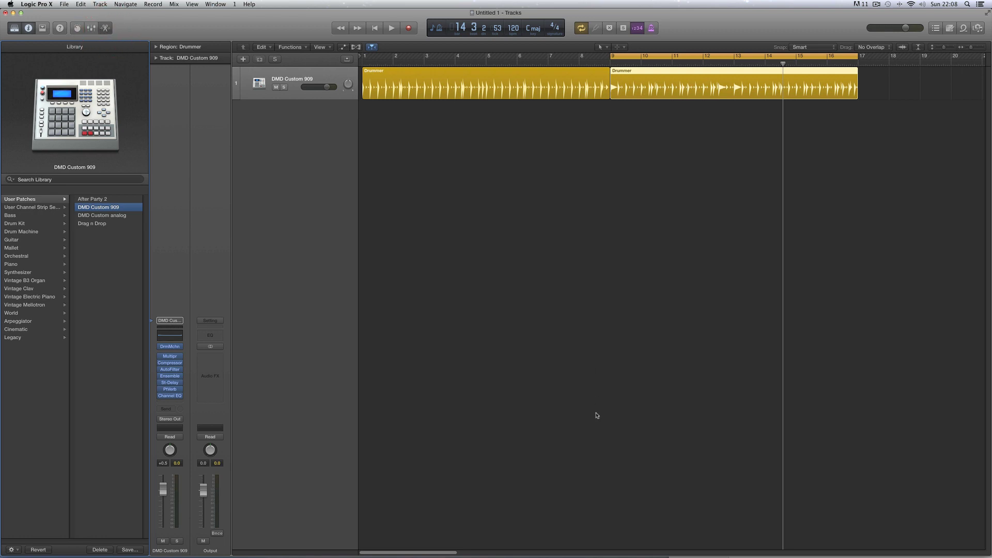
Open the Drummer editor and convert the second Drummer region, at bar 9, to a MIDI region
{"action": "key", "text": "e"}
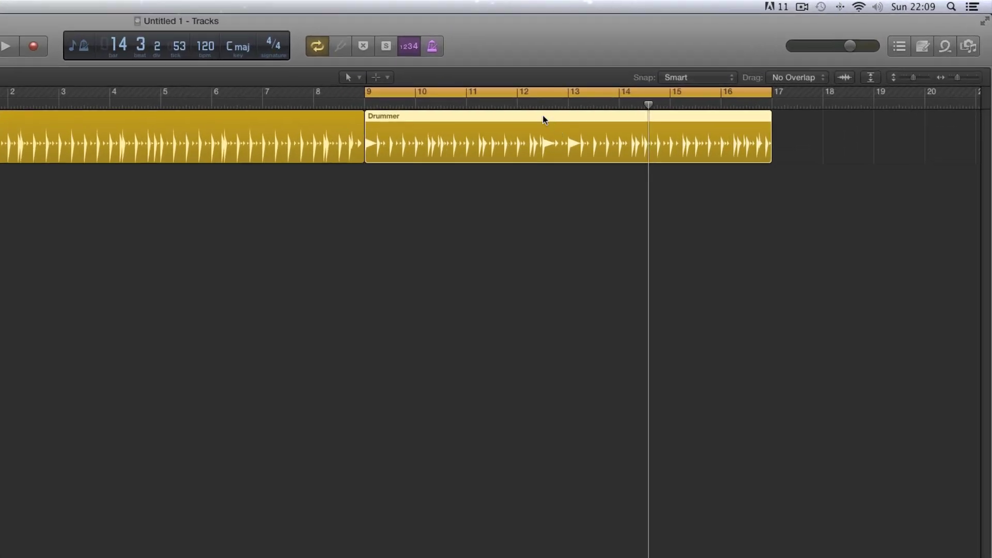
{"action": "right_click", "coordinate": [538, 118]}
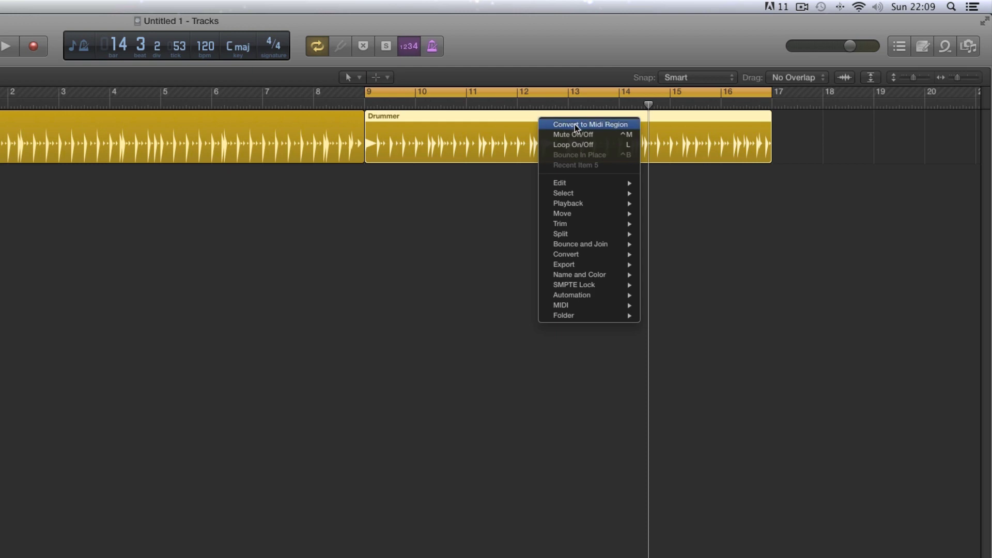
{"action": "mouse_move", "coordinate": [574, 256]}
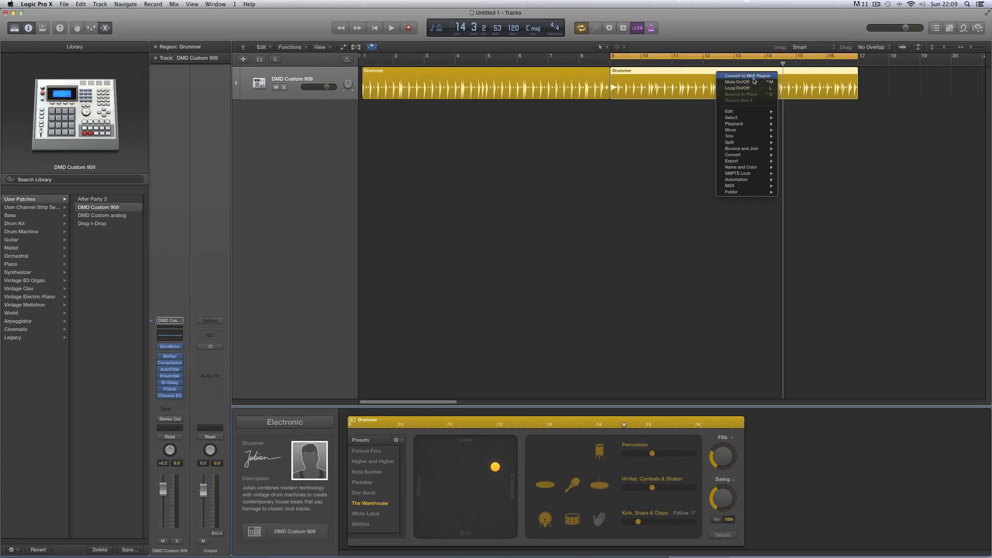
{"action": "left_click", "coordinate": [753, 78]}
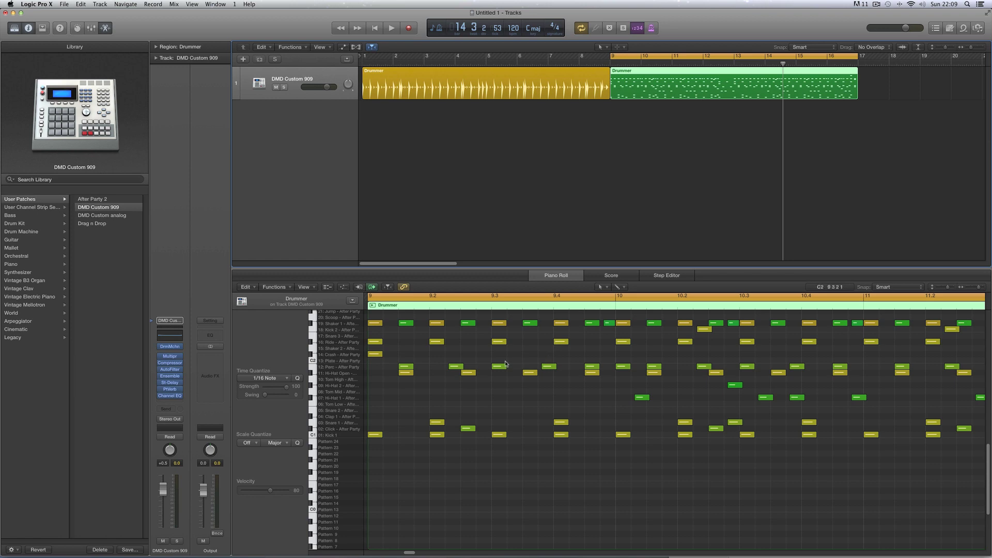
Turn on Drum Names in the Piano Roll and enlarge the note rows to read the kit piece names down to Kick 1
{"action": "left_click_drag", "start_coordinate": [987, 454], "coordinate": [988, 438]}
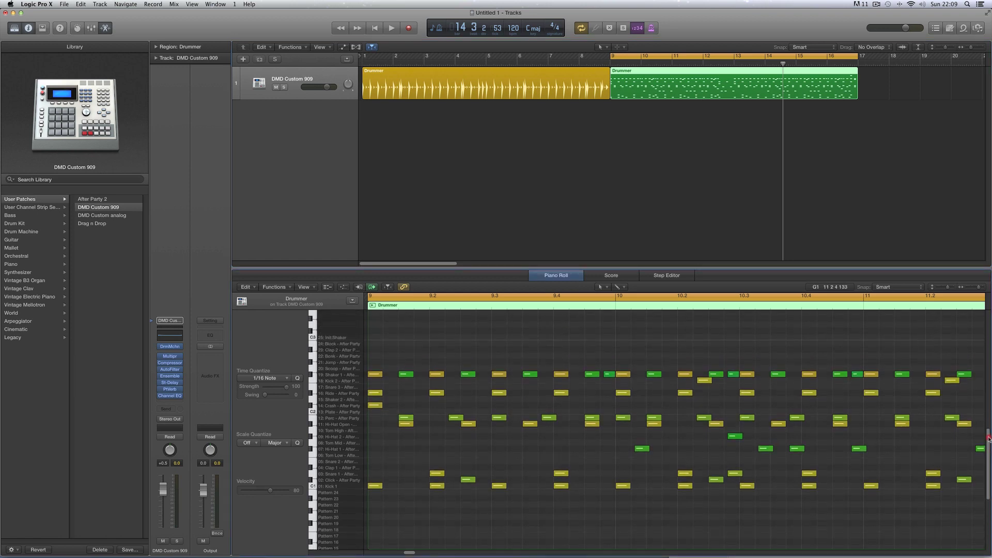
{"action": "left_click", "coordinate": [306, 287]}
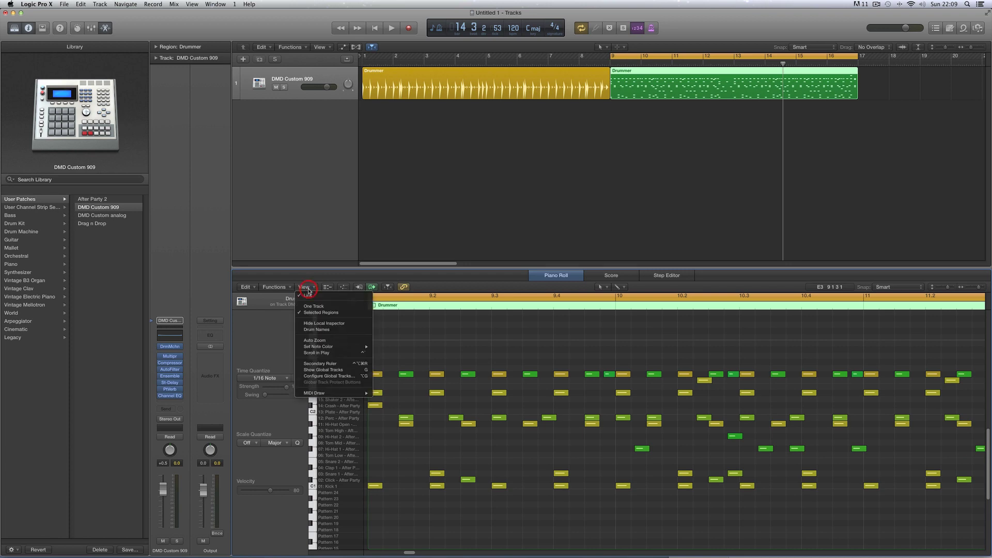
{"action": "left_click", "coordinate": [319, 330]}
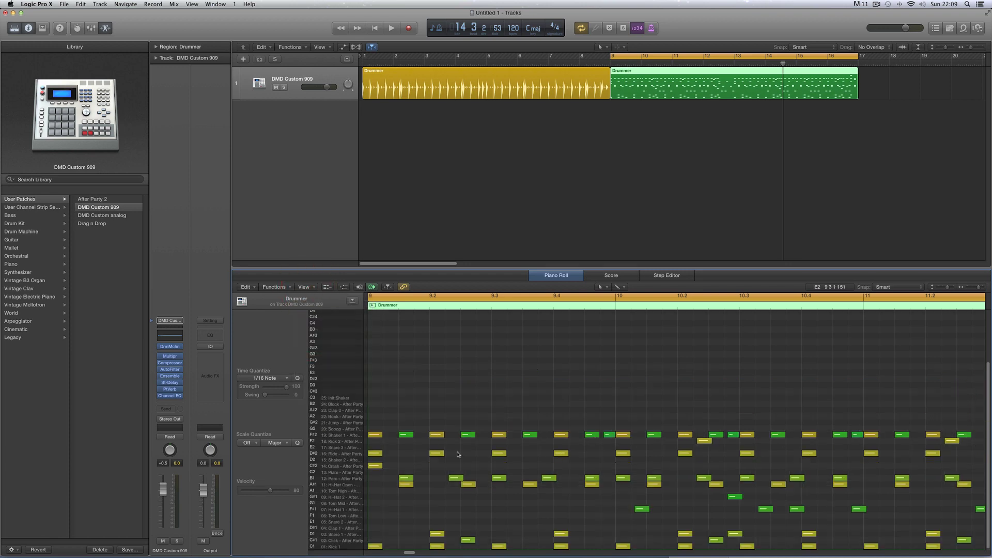
{"action": "left_click_drag", "start_coordinate": [948, 288], "coordinate": [953, 290]}
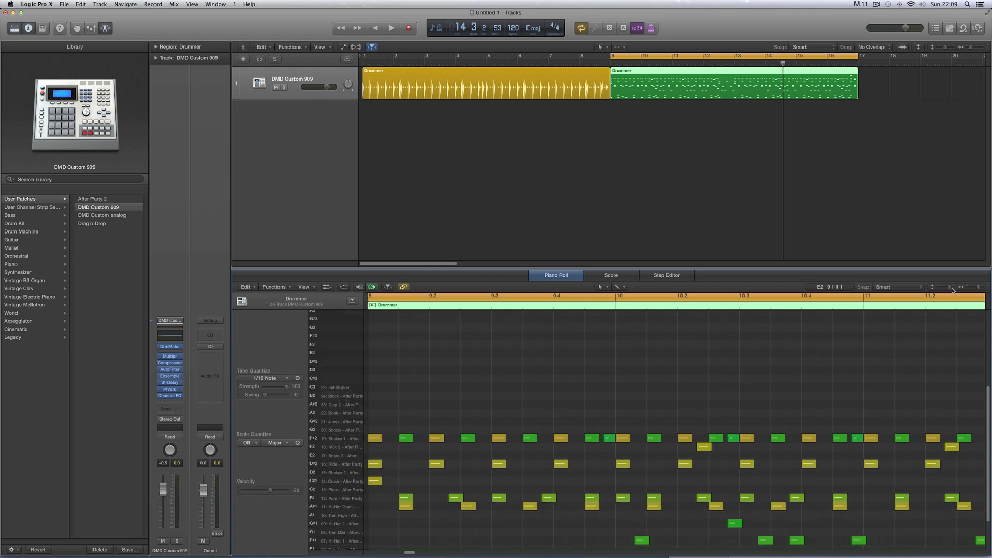
{"action": "left_click_drag", "start_coordinate": [988, 396], "coordinate": [988, 427]}
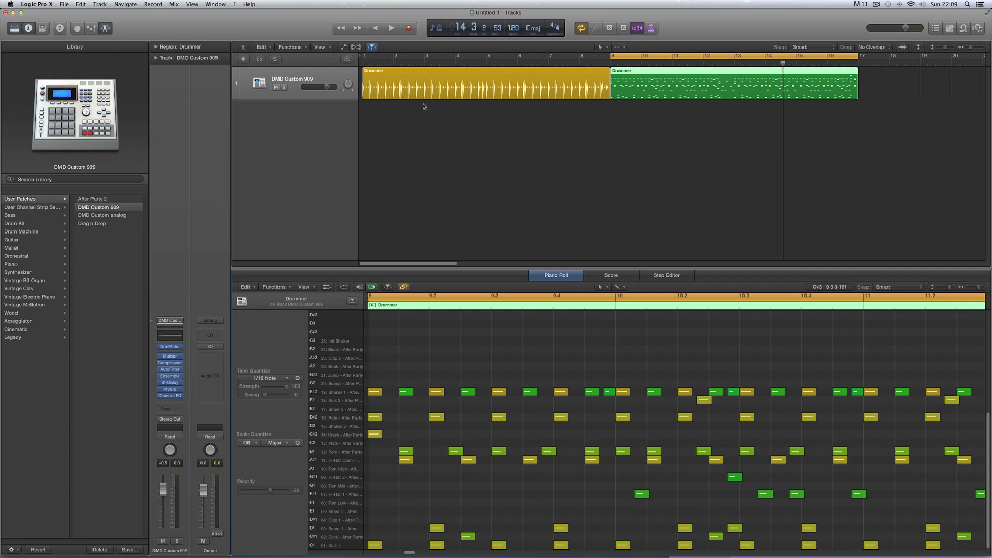
Create one software instrument track and load the Ibiza kit from the Library's Drum Machine Designer category
{"action": "left_click", "coordinate": [243, 59]}
{"action": "left_click", "coordinate": [419, 35]}
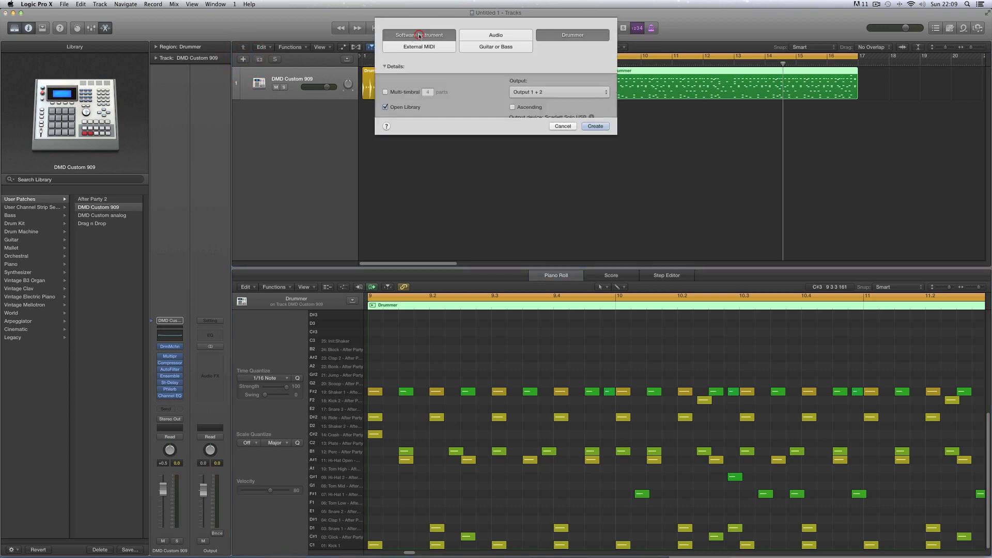
{"action": "left_click", "coordinate": [595, 132]}
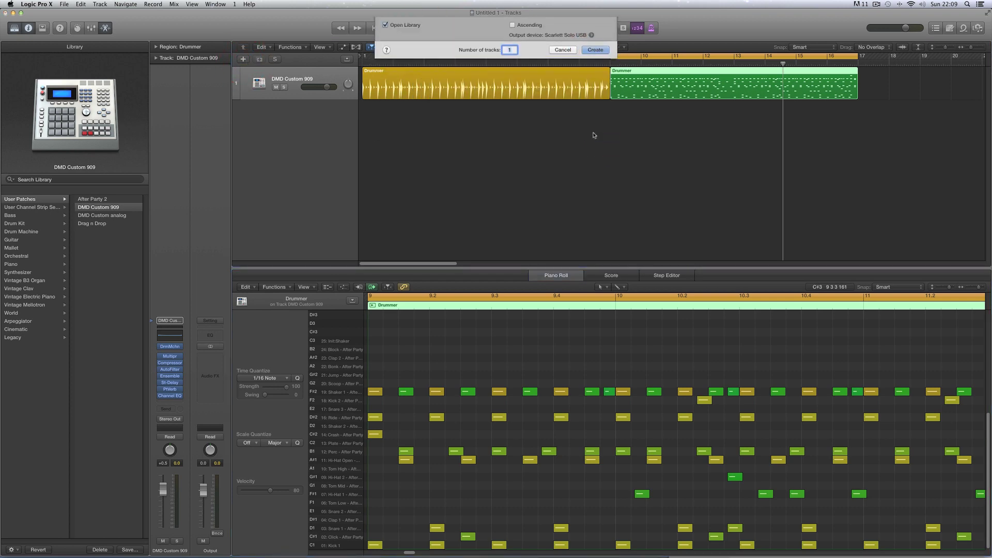
{"action": "left_click", "coordinate": [284, 110]}
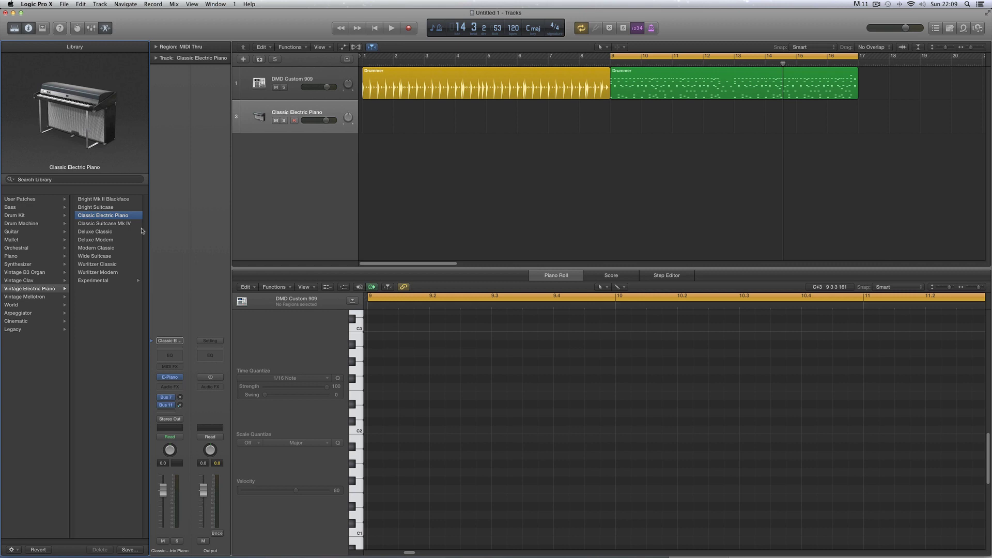
{"action": "left_click", "coordinate": [24, 223]}
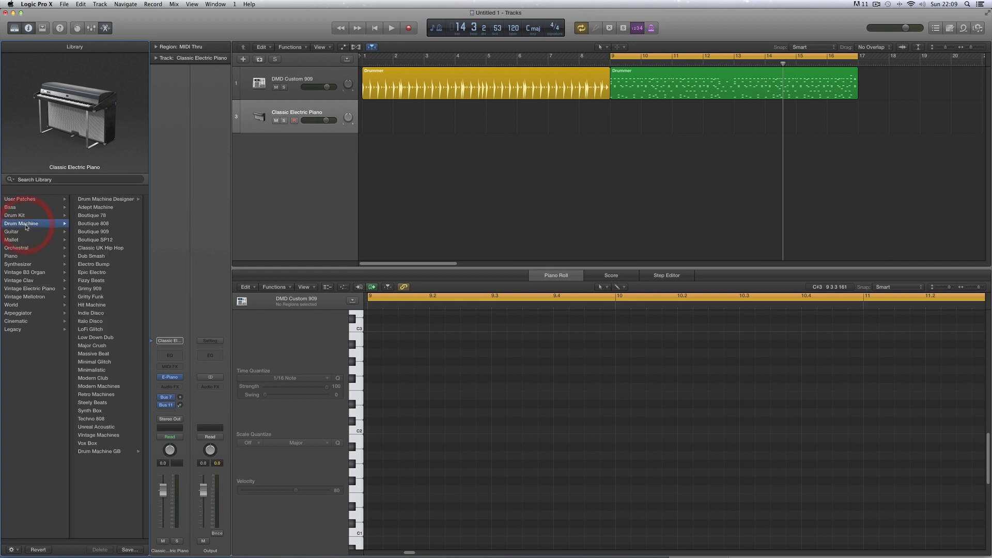
{"action": "left_click", "coordinate": [83, 201]}
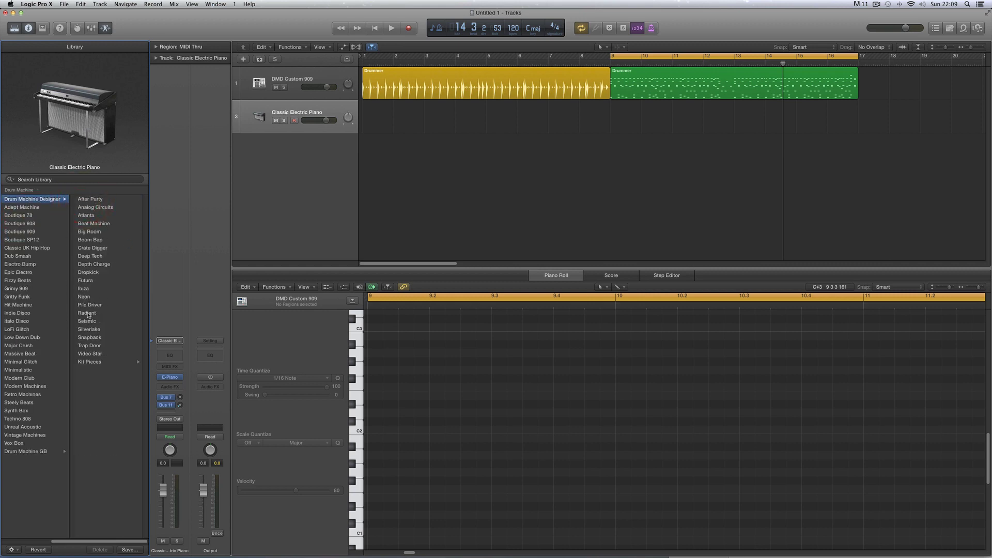
{"action": "left_click", "coordinate": [85, 290]}
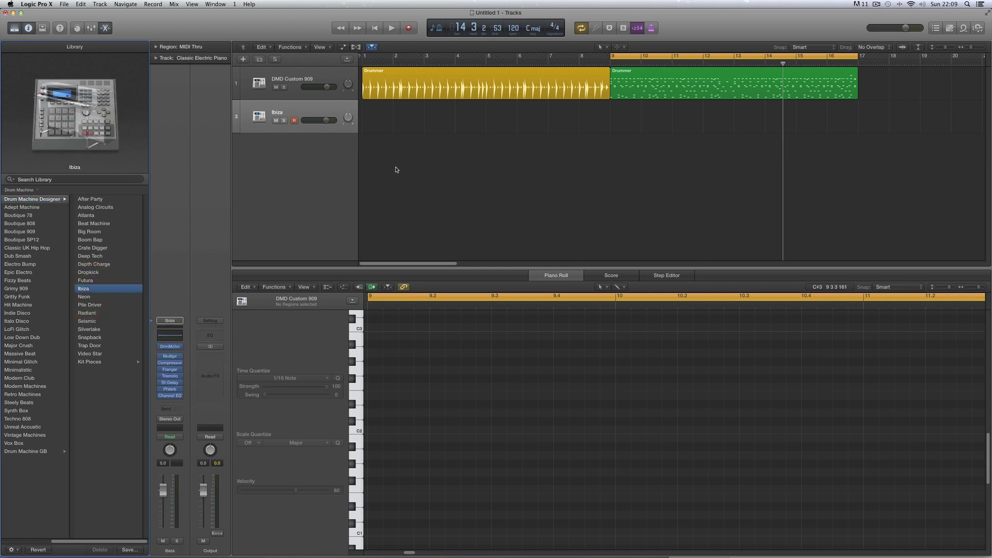
Add an empty MIDI region at bar 1 on the Ibiza track using the Pencil Tool
{"action": "left_click", "coordinate": [599, 47]}
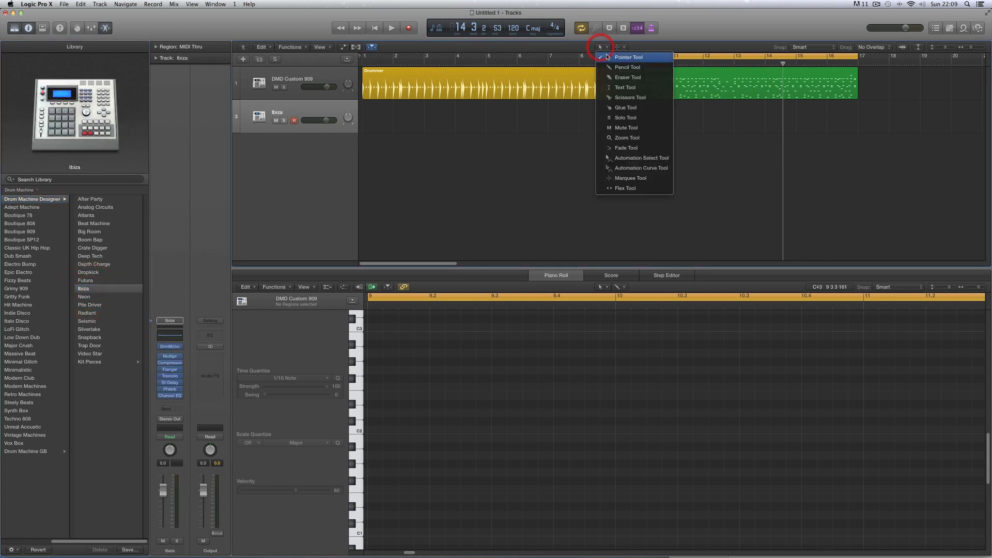
{"action": "left_click", "coordinate": [610, 68]}
{"action": "left_click", "coordinate": [379, 118]}
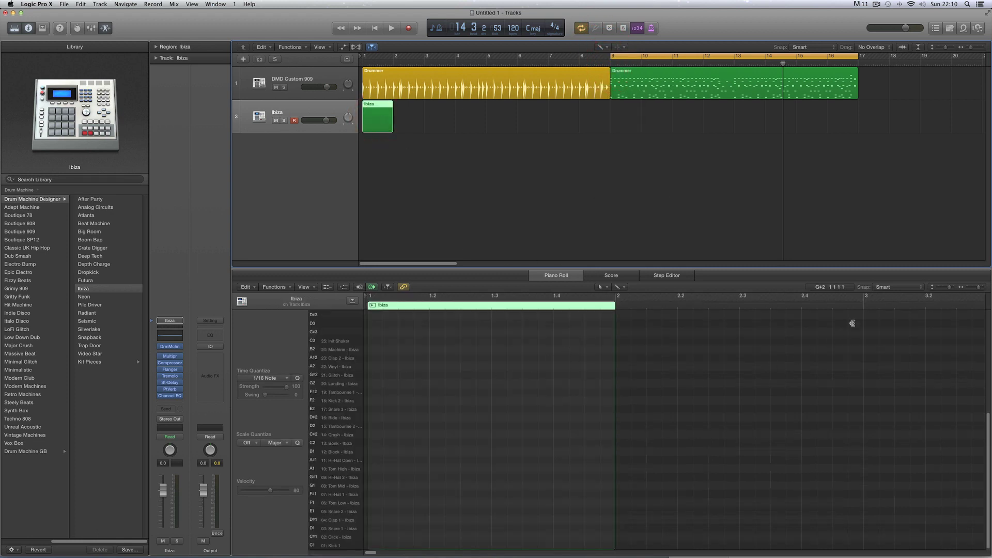
{"action": "left_click", "coordinate": [982, 288]}
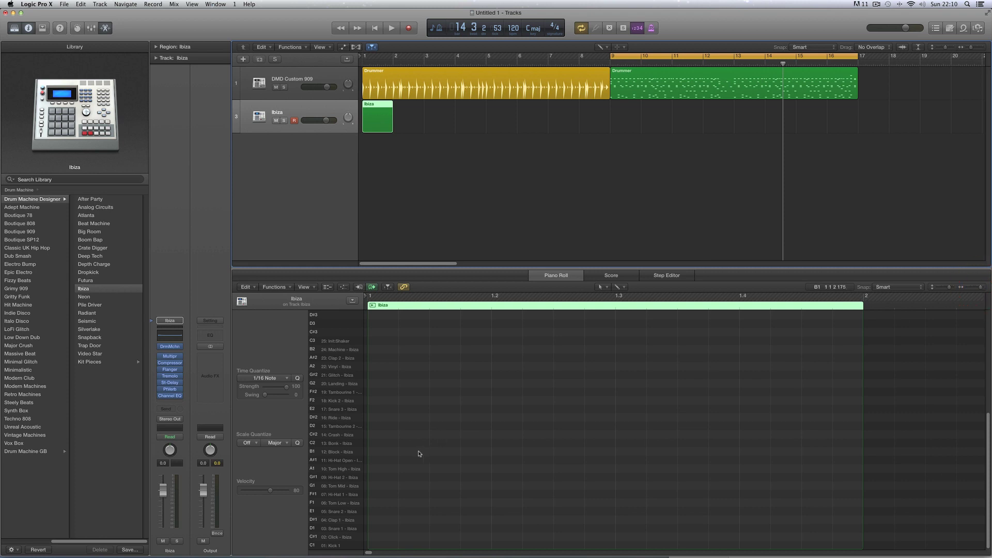